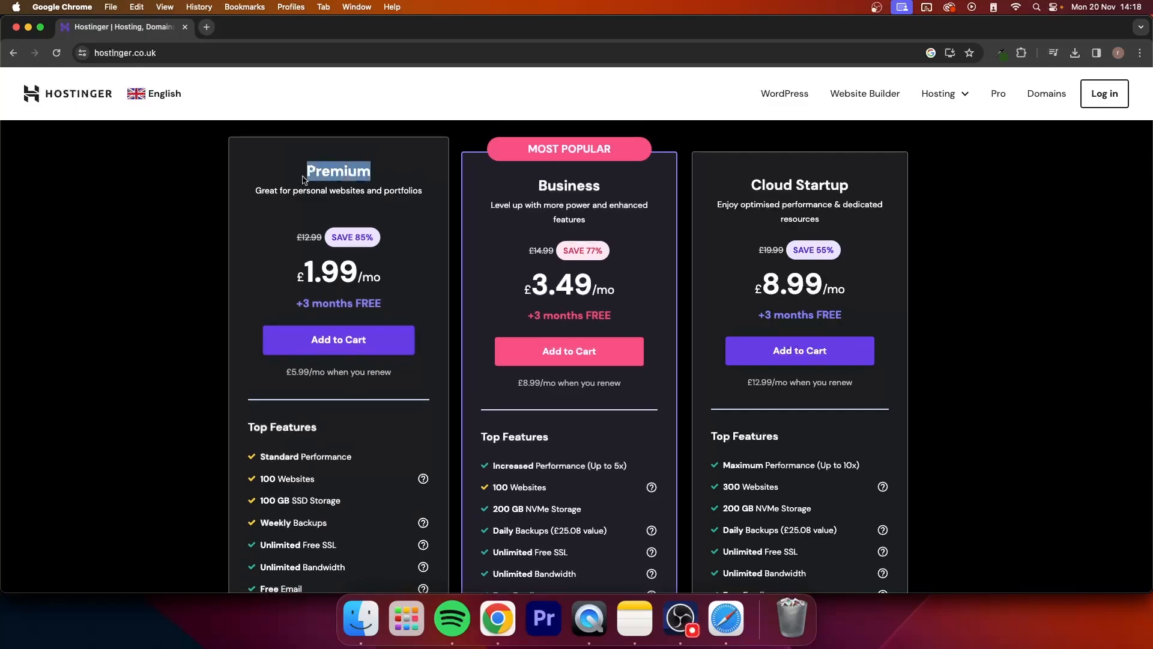
Step: Add the Business hosting plan to the cart
{"action": "left_click", "coordinate": [298, 180]}
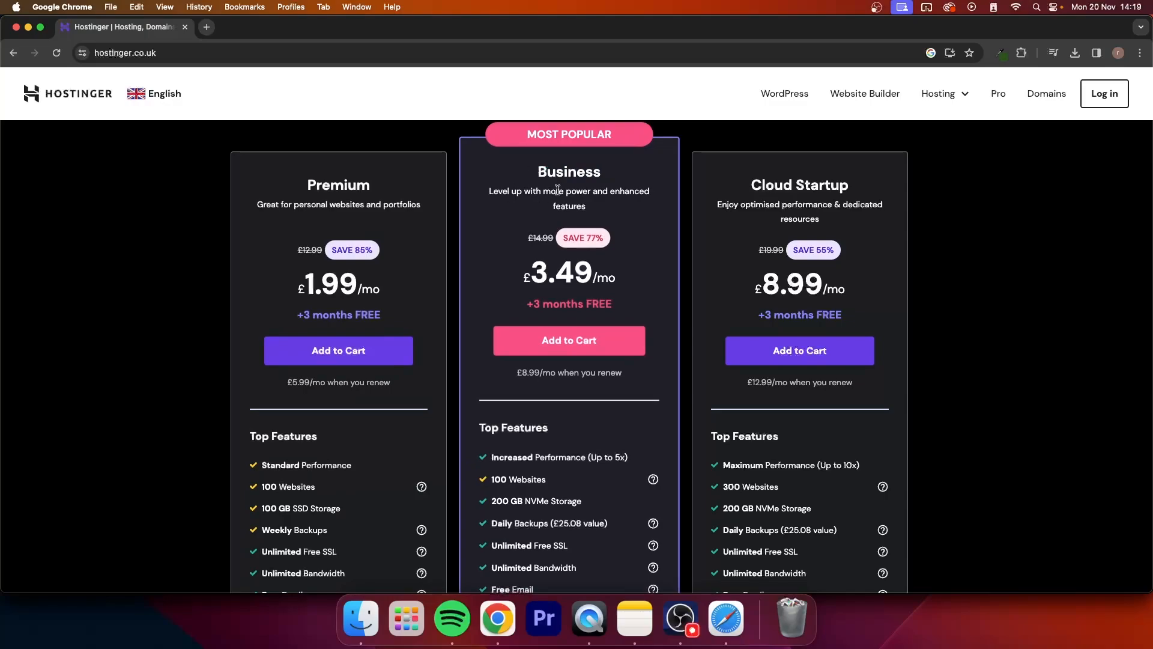
{"action": "left_click_drag", "start_coordinate": [302, 171], "coordinate": [378, 173]}
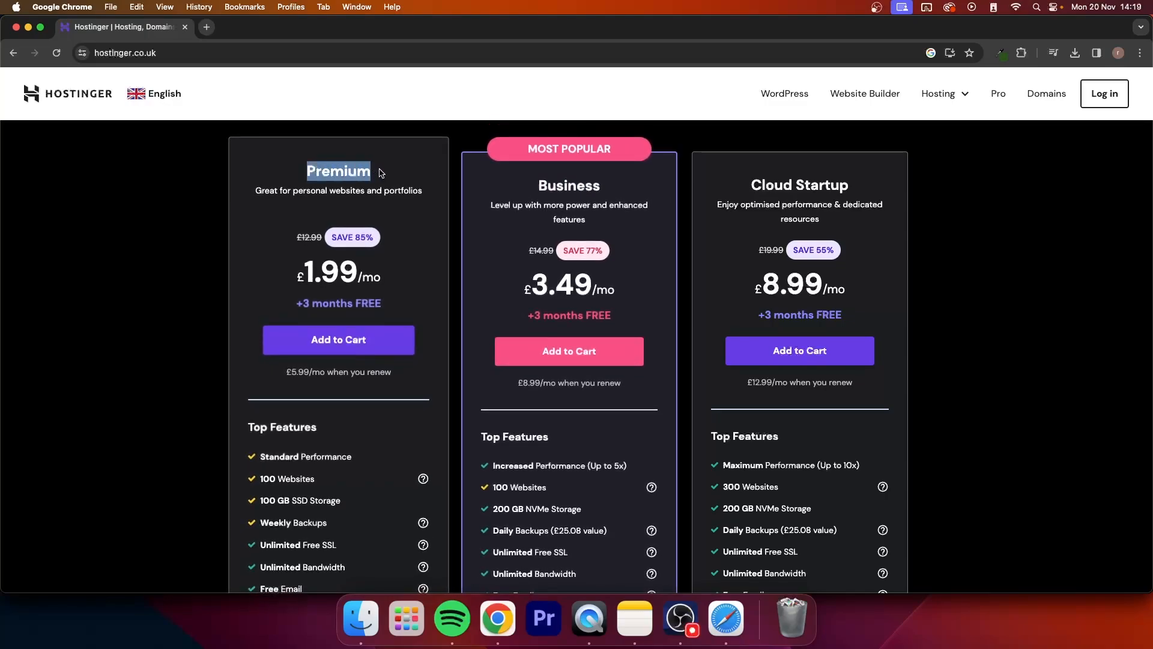
{"action": "left_click", "coordinate": [383, 173]}
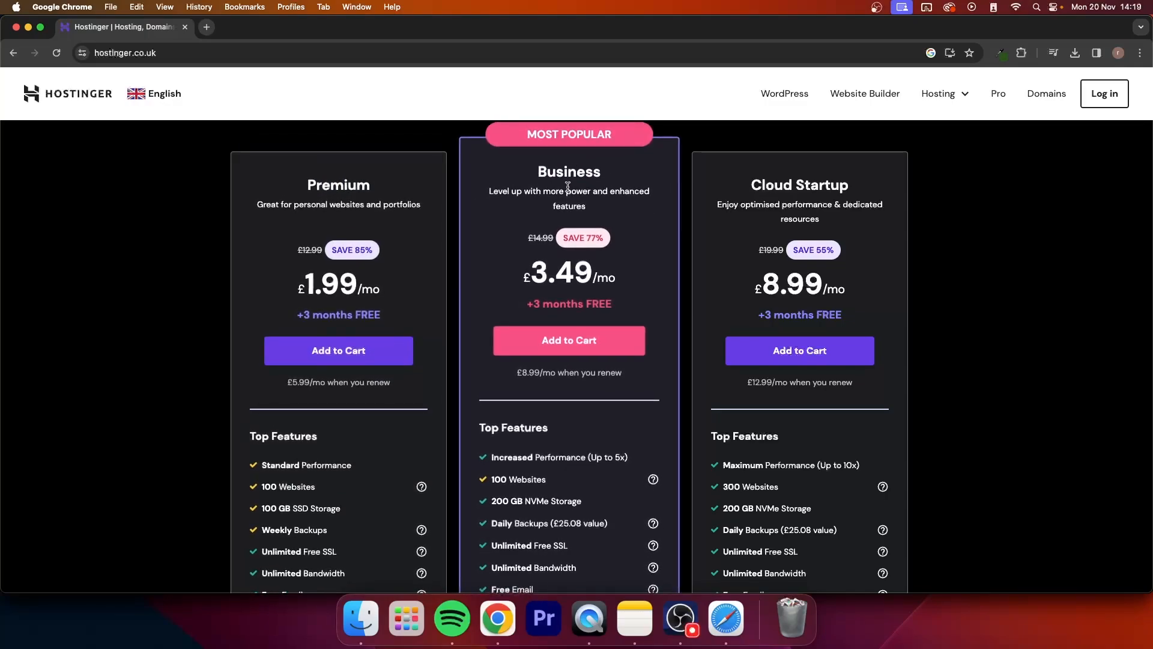
{"action": "left_click", "coordinate": [587, 354]}
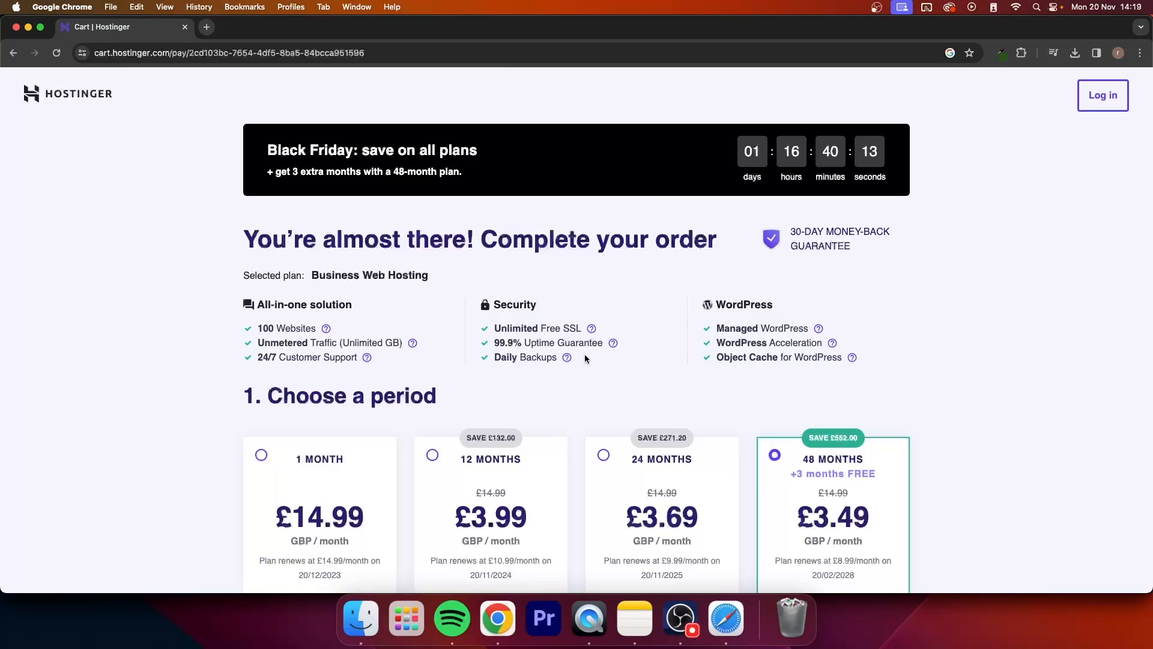
Step: Choose the 12-month billing period for the Business Web Hosting plan
{"action": "scroll", "coordinate": [585, 355], "scroll_direction": "down", "scroll_amount": 3}
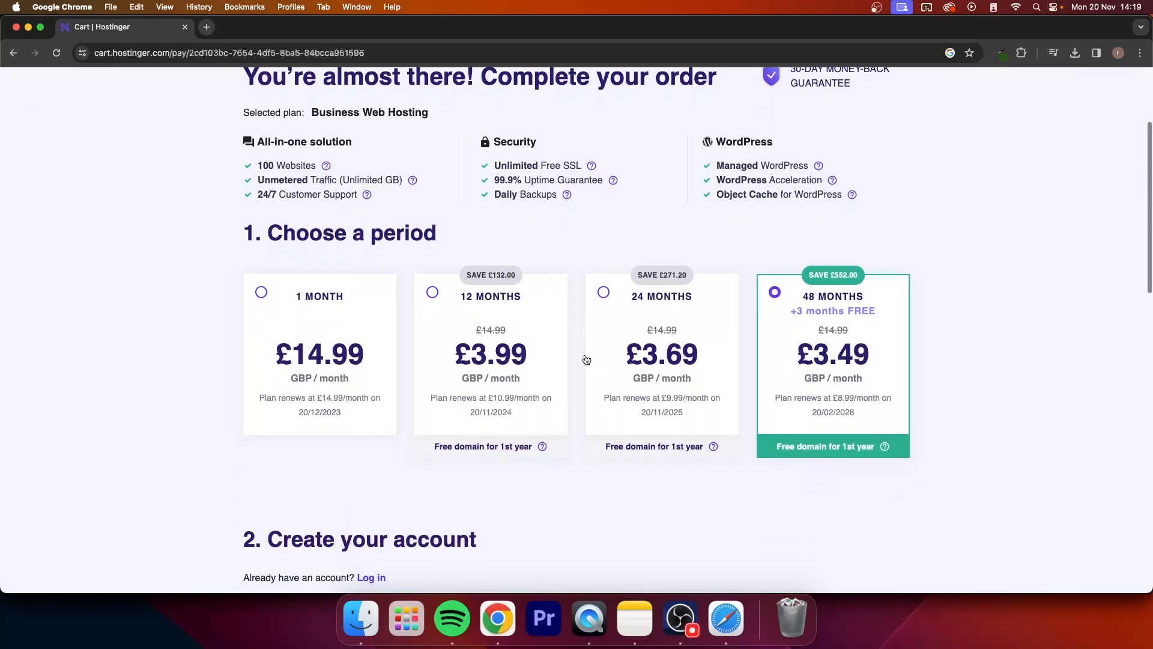
{"action": "left_click_drag", "start_coordinate": [268, 232], "coordinate": [437, 227]}
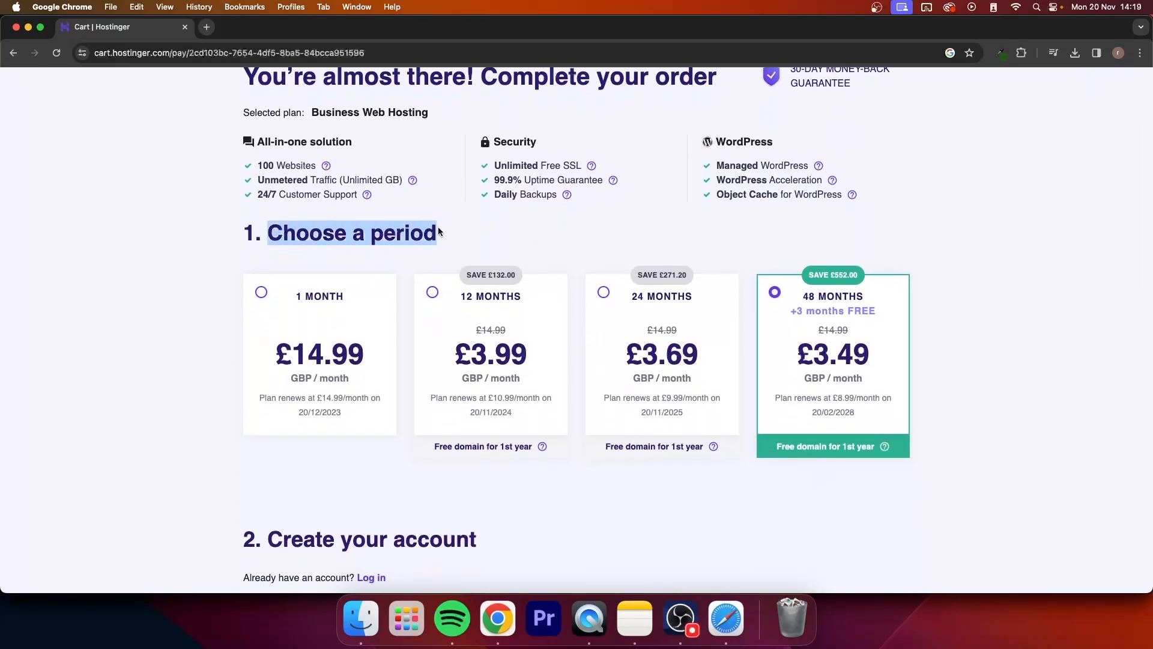
{"action": "left_click", "coordinate": [454, 231]}
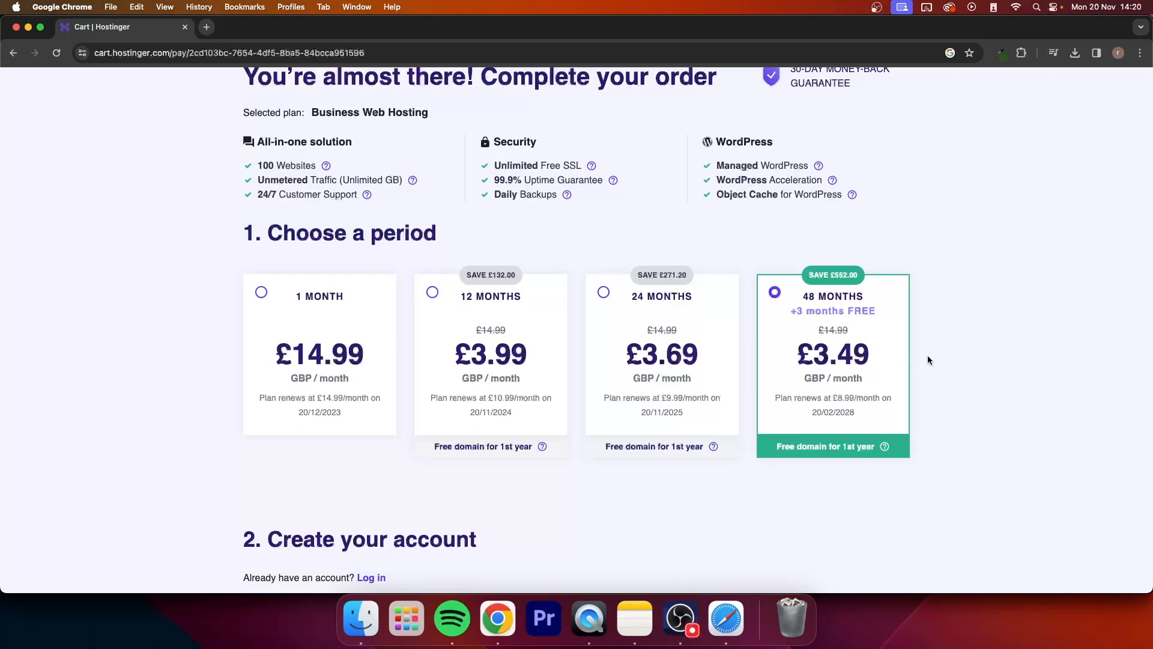
{"action": "left_click", "coordinate": [497, 287]}
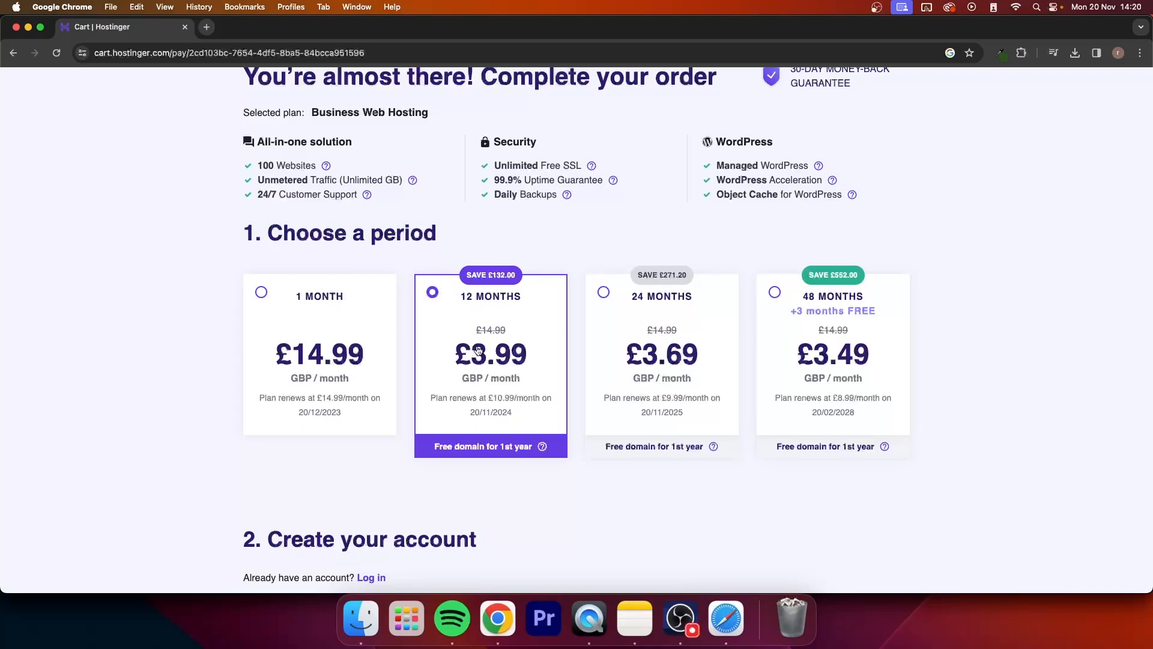
{"action": "left_click_drag", "start_coordinate": [434, 447], "coordinate": [535, 446]}
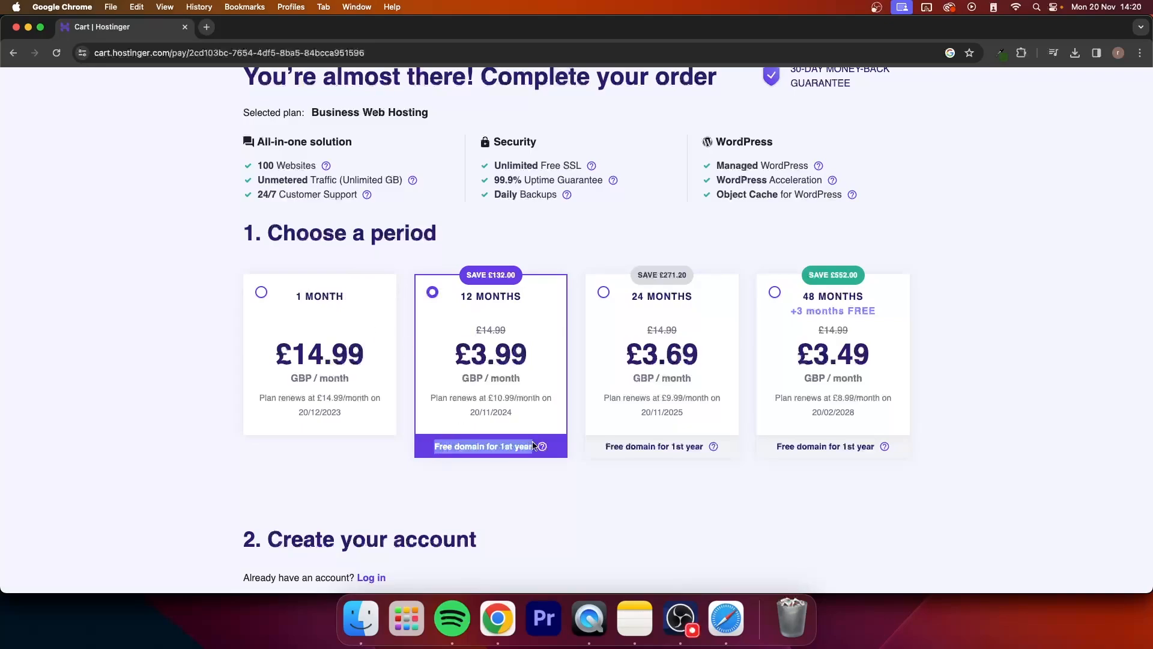
{"action": "left_click", "coordinate": [496, 316]}
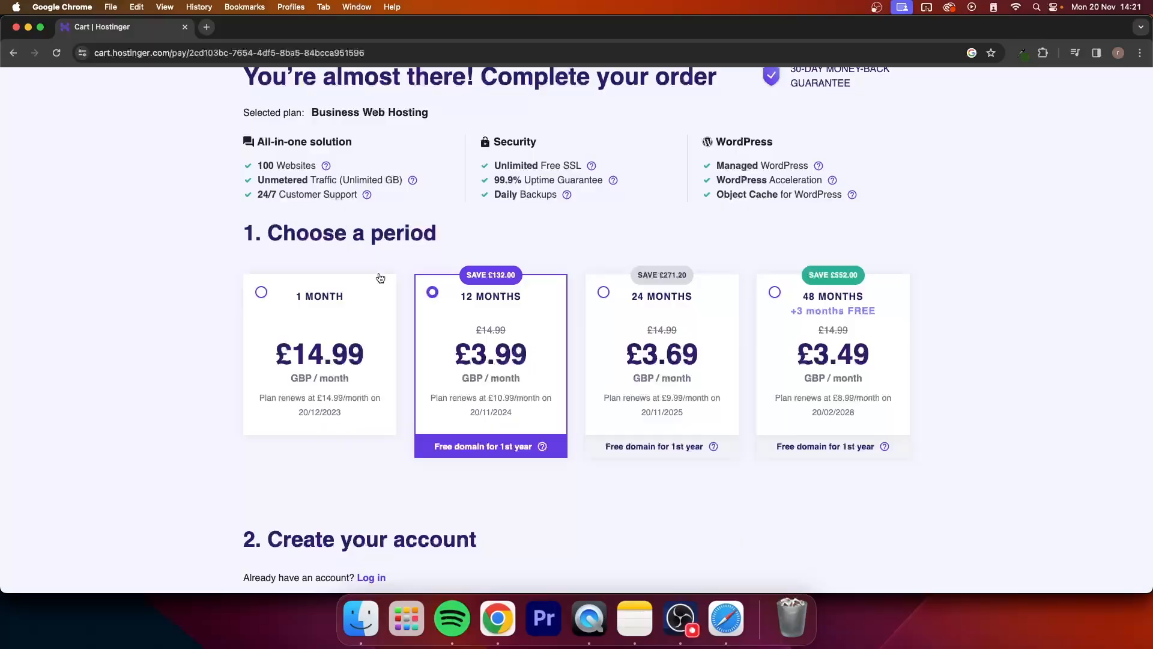
Step: Switch the billing period to 1 month for comparison and return it to 12 months
{"action": "scroll", "coordinate": [521, 324], "scroll_direction": "down", "scroll_amount": 8}
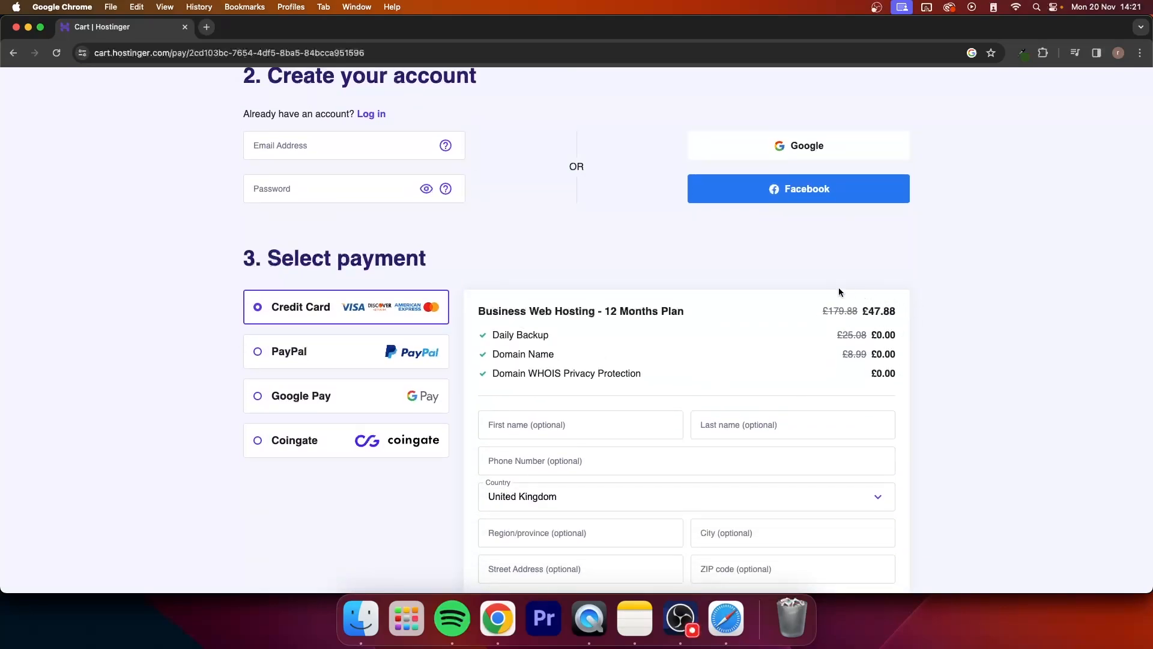
{"action": "scroll", "coordinate": [756, 243], "scroll_direction": "up", "scroll_amount": 6}
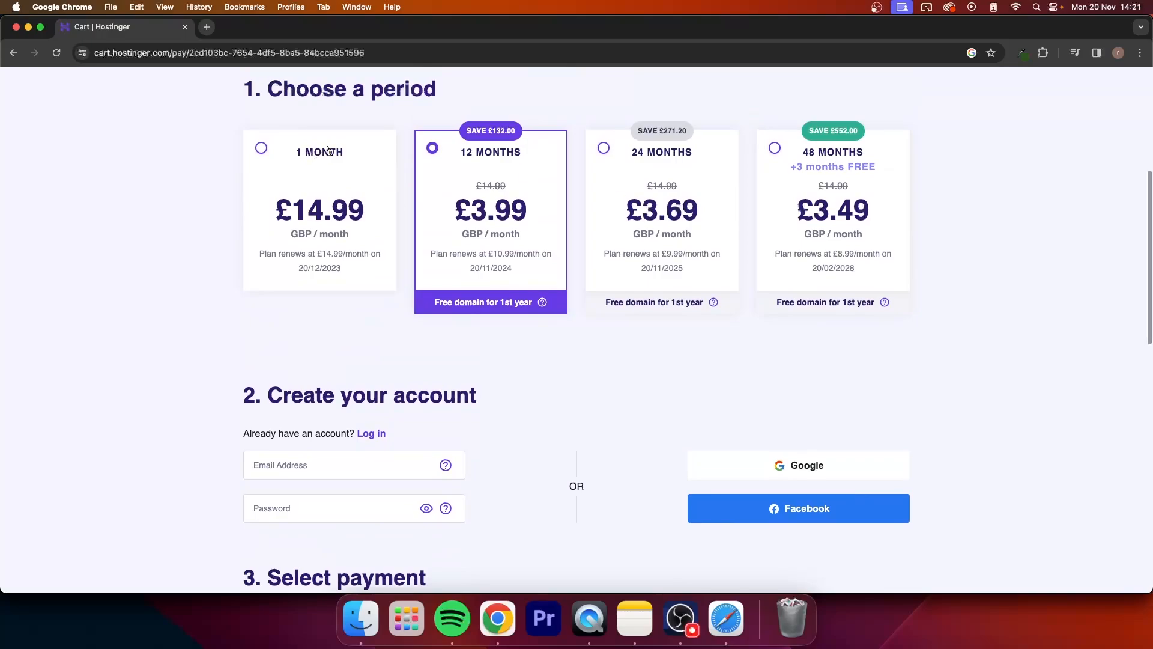
{"action": "left_click", "coordinate": [345, 182]}
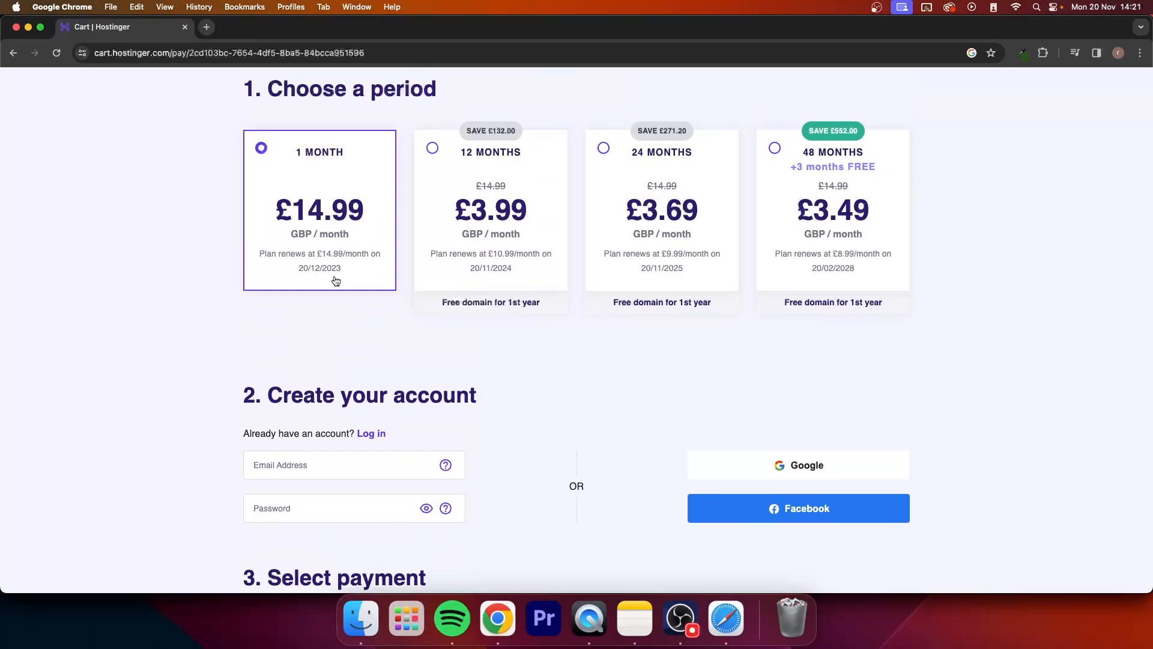
{"action": "left_click", "coordinate": [436, 219]}
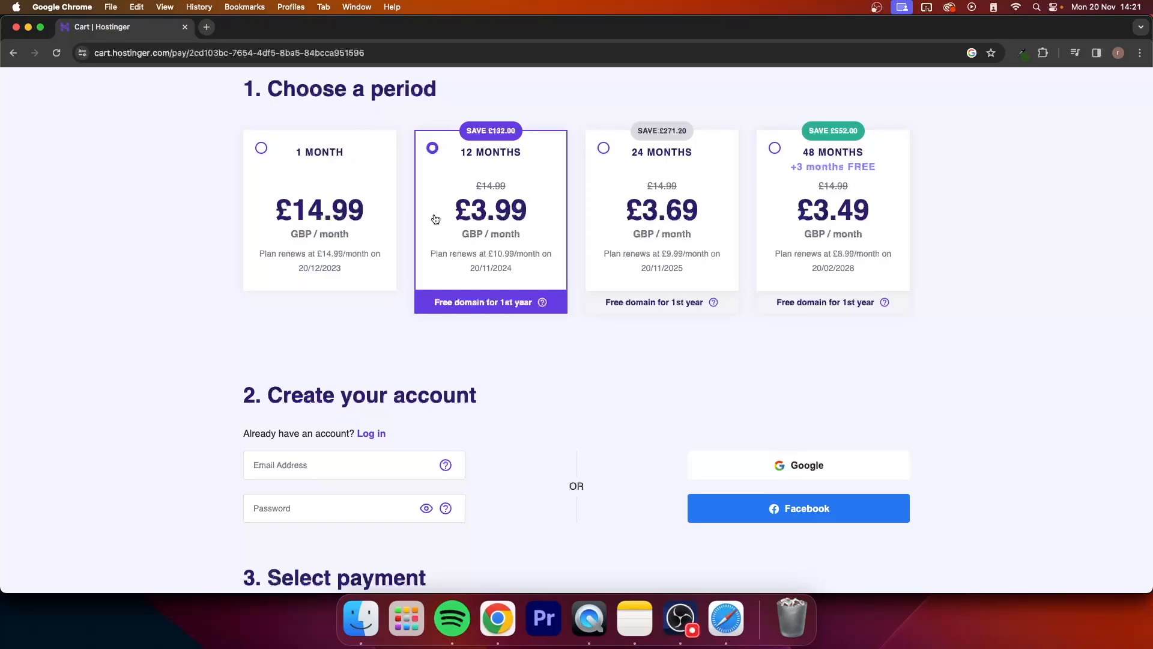
Step: Review the account creation fields, payment methods and order summary on the checkout page
{"action": "scroll", "coordinate": [493, 201], "scroll_direction": "down", "scroll_amount": 5}
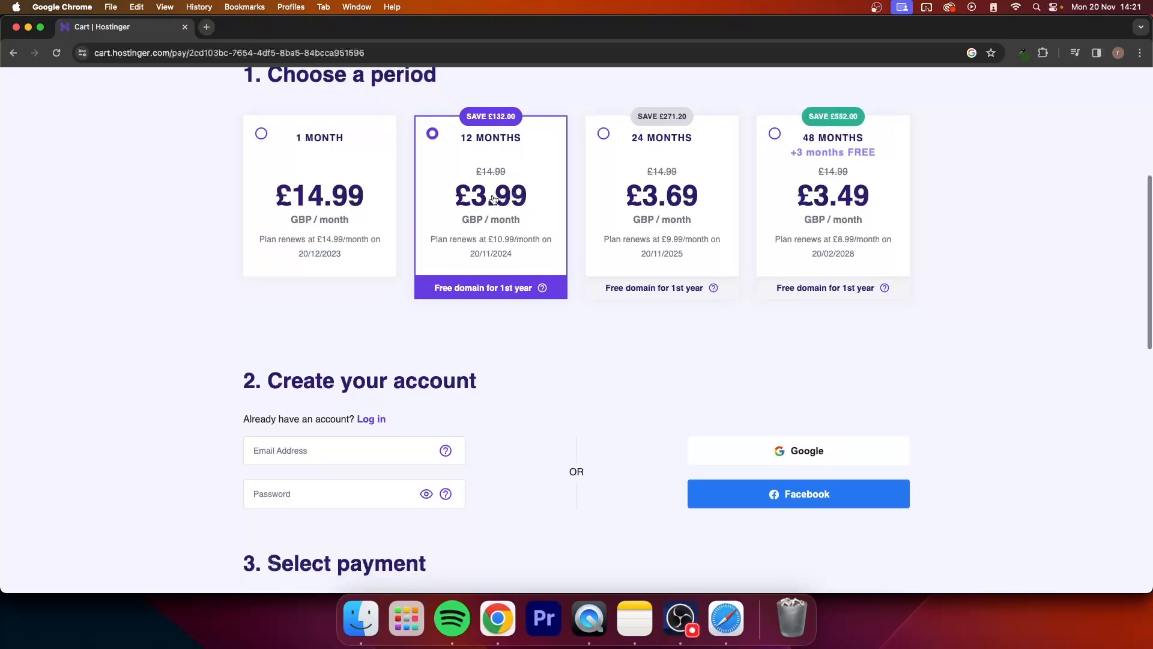
{"action": "scroll", "coordinate": [493, 197], "scroll_direction": "down", "scroll_amount": 2}
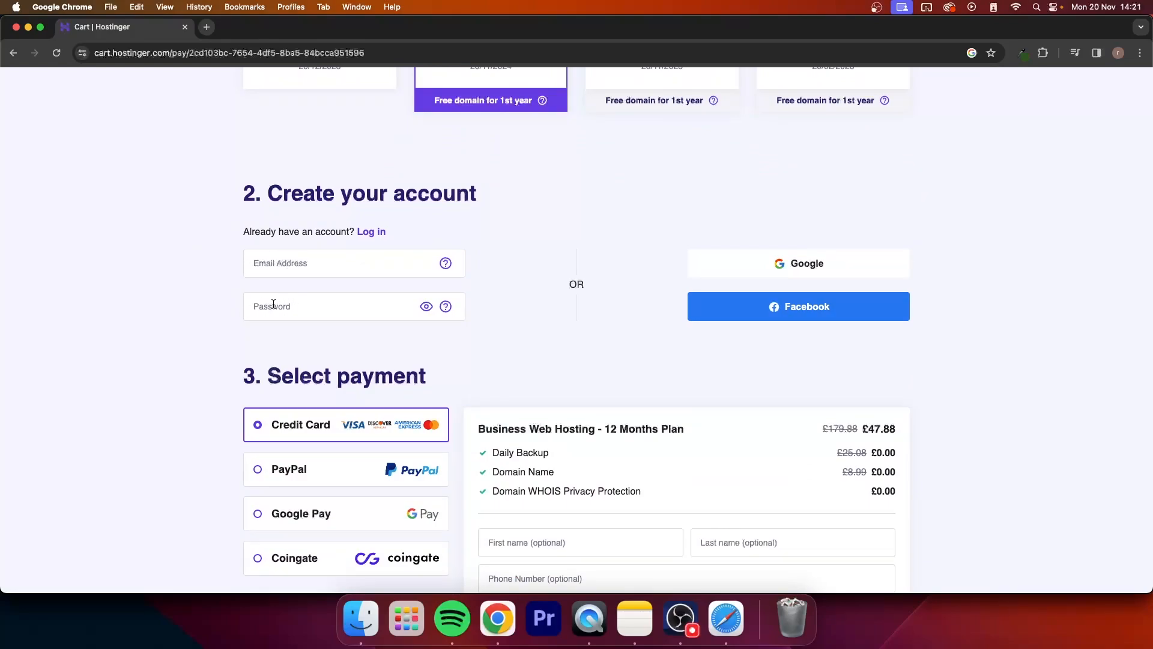
{"action": "scroll", "coordinate": [579, 332], "scroll_direction": "down", "scroll_amount": 5}
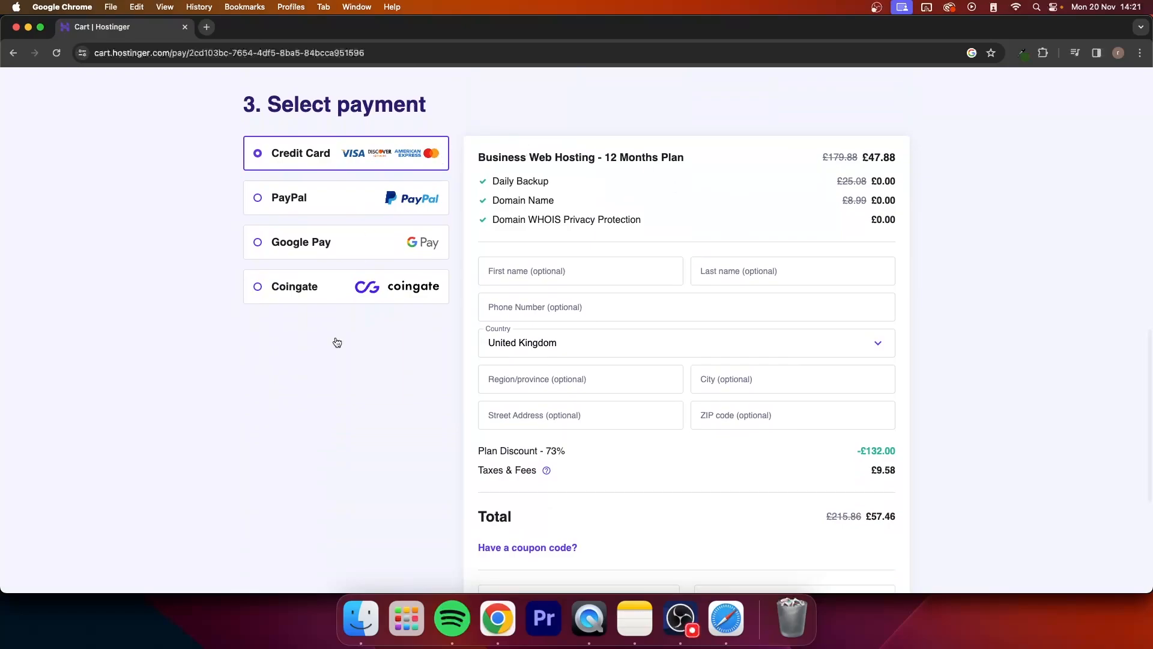
{"action": "scroll", "coordinate": [645, 277], "scroll_direction": "down", "scroll_amount": 4}
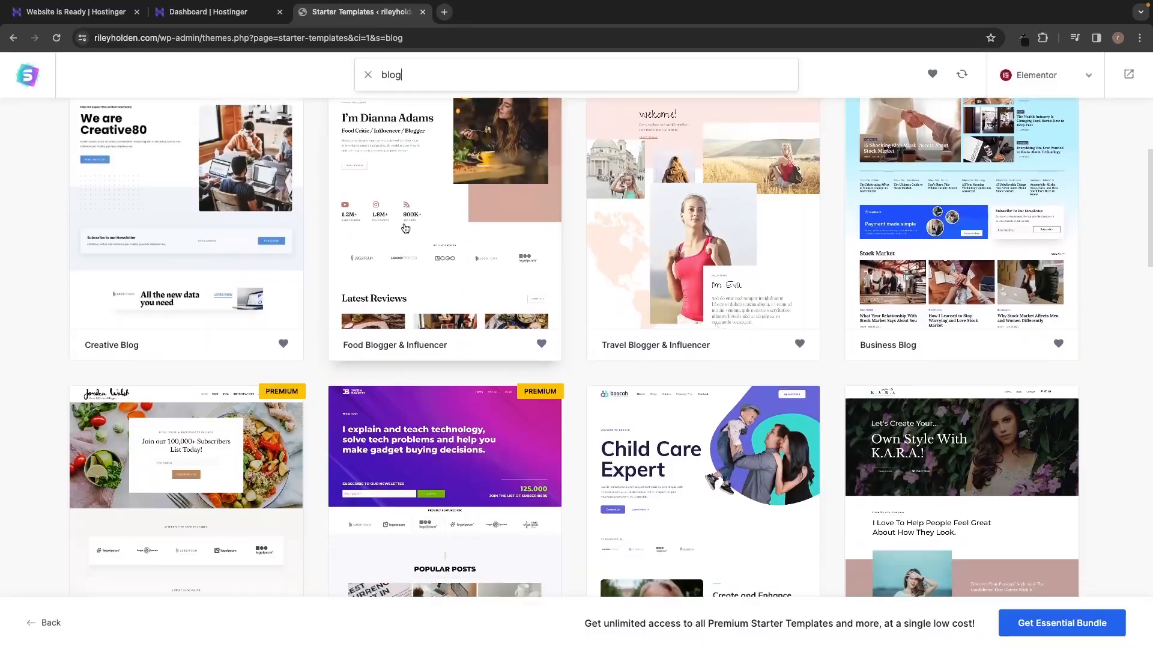
Step: Browse the starter templates listed for the blog search
{"action": "scroll", "coordinate": [406, 228], "scroll_direction": "down", "scroll_amount": 3}
{"action": "scroll", "coordinate": [406, 228], "scroll_direction": "down", "scroll_amount": 4}
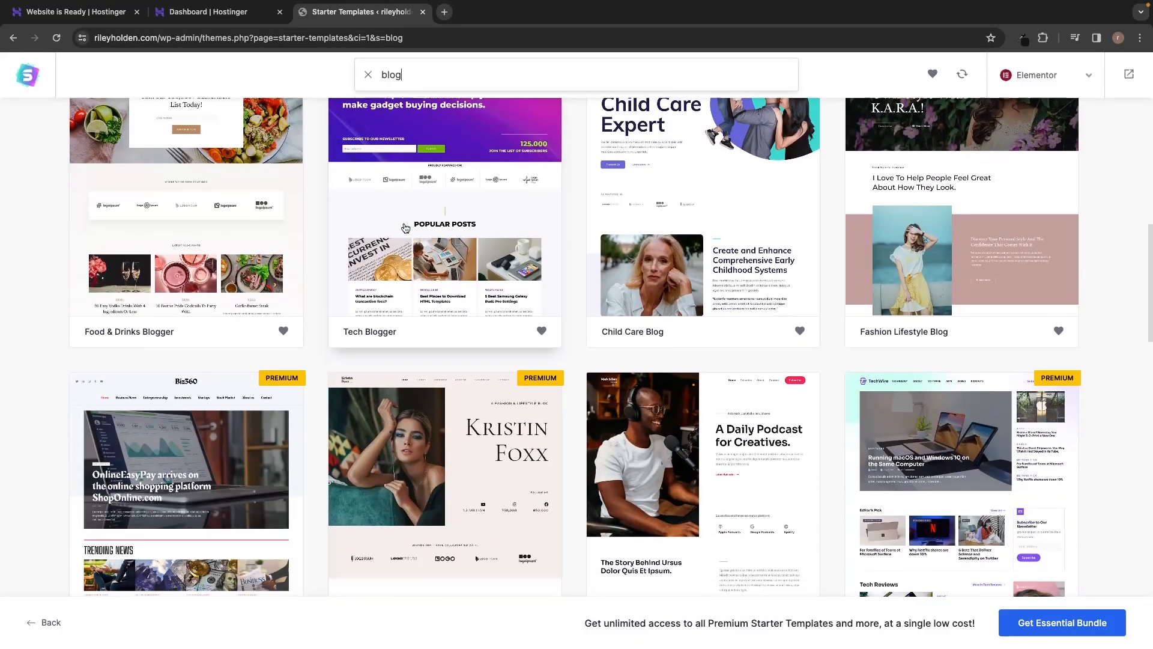
{"action": "scroll", "coordinate": [405, 228], "scroll_direction": "down", "scroll_amount": 7}
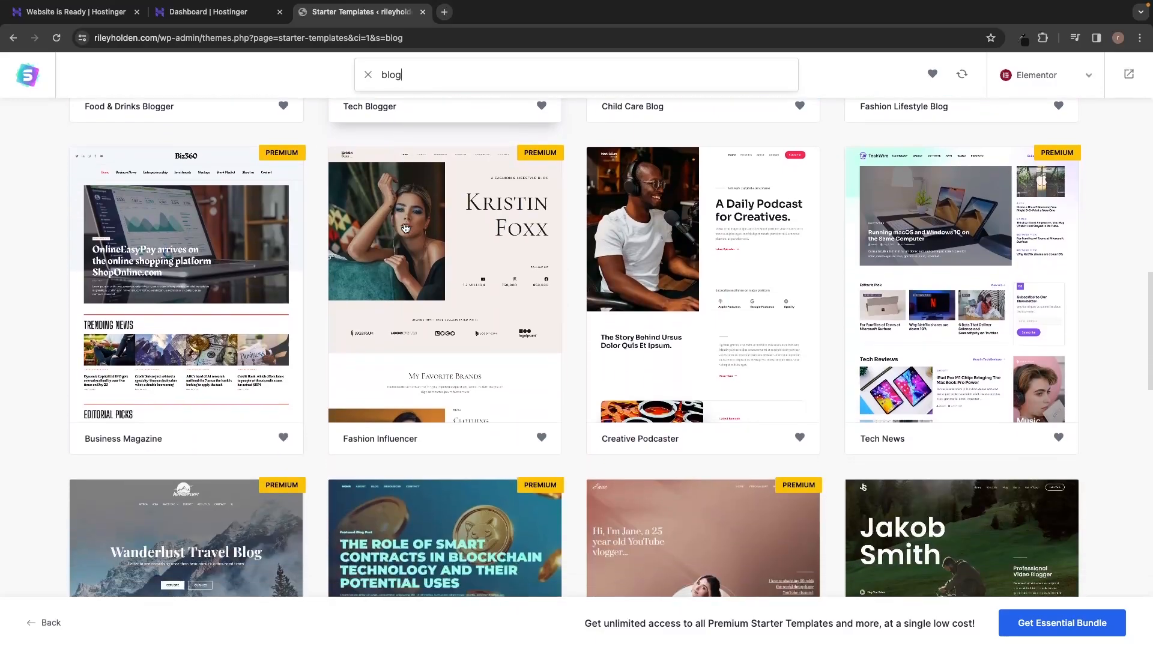
{"action": "scroll", "coordinate": [404, 227], "scroll_direction": "down", "scroll_amount": 1}
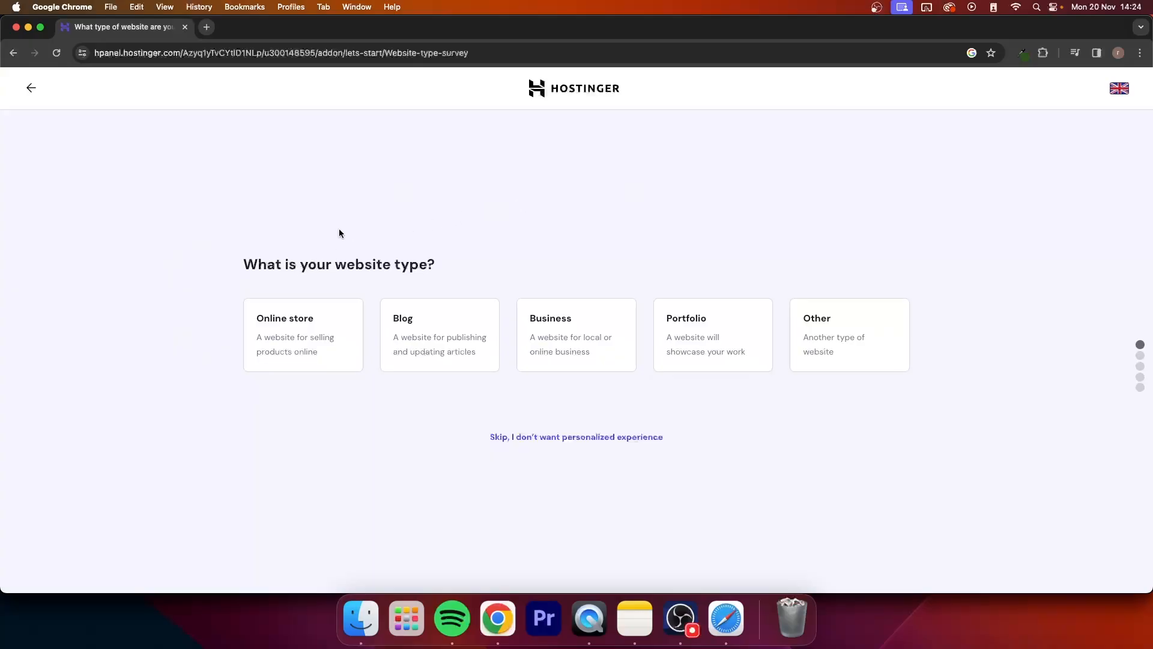
Step: Answer the website type question with Blog
{"action": "left_click_drag", "start_coordinate": [219, 251], "coordinate": [439, 263]}
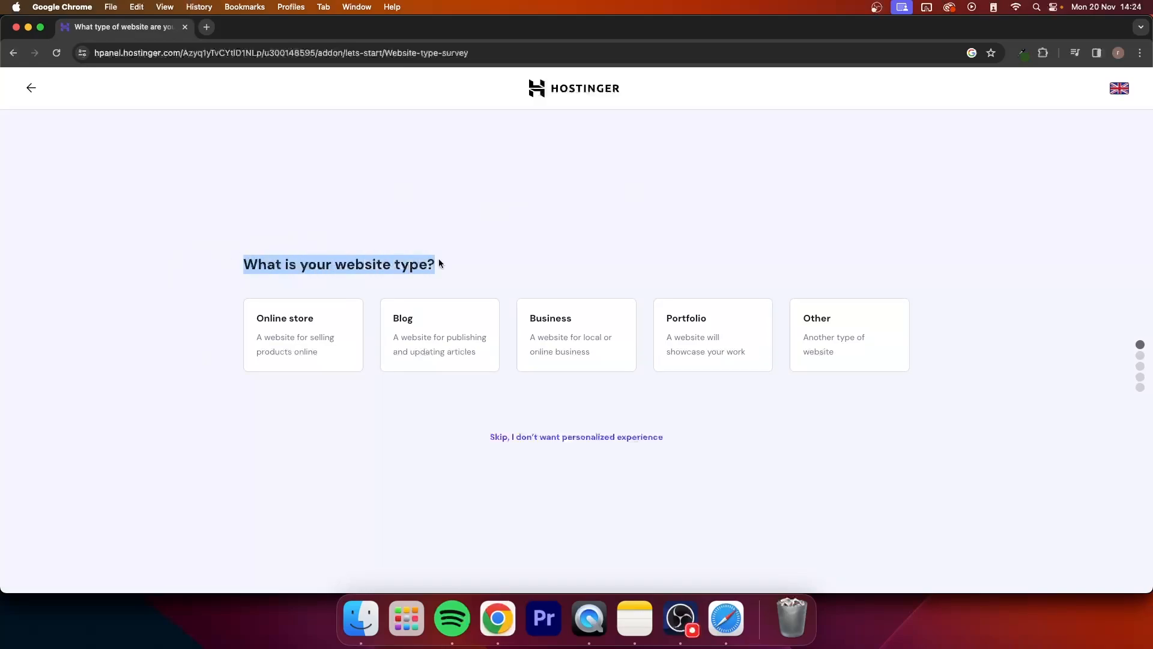
{"action": "left_click", "coordinate": [476, 263]}
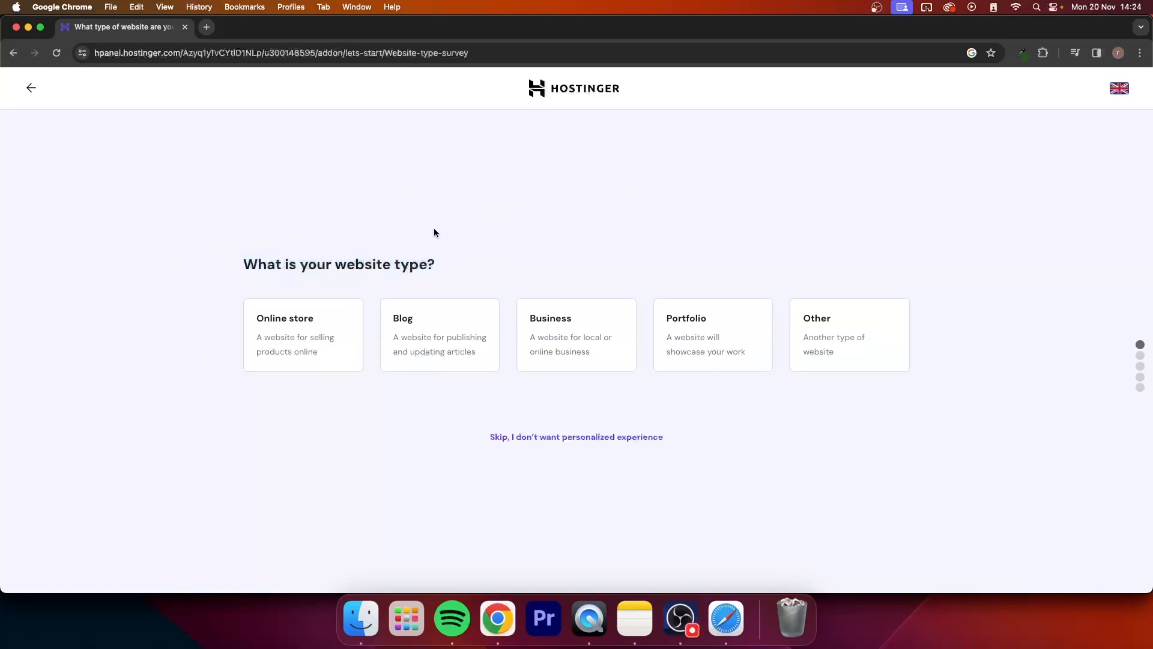
{"action": "left_click", "coordinate": [434, 330]}
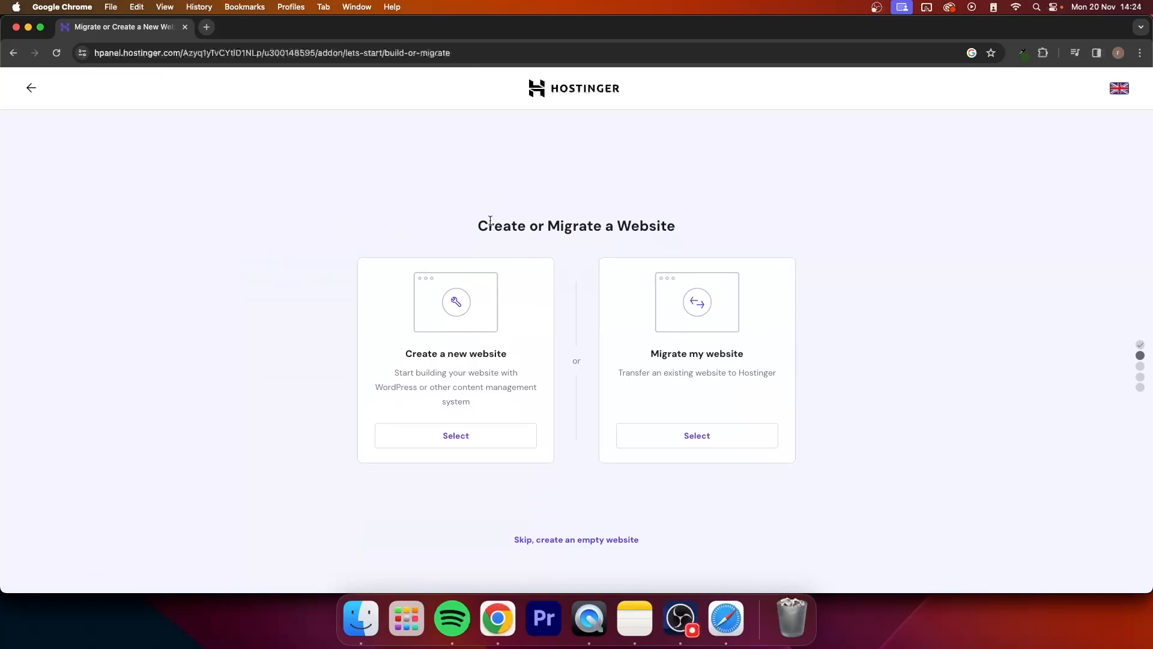
Step: Choose to create a new website instead of migrating an existing one
{"action": "left_click_drag", "start_coordinate": [470, 225], "coordinate": [697, 224]}
{"action": "left_click", "coordinate": [709, 225]}
{"action": "left_click_drag", "start_coordinate": [399, 353], "coordinate": [513, 354]}
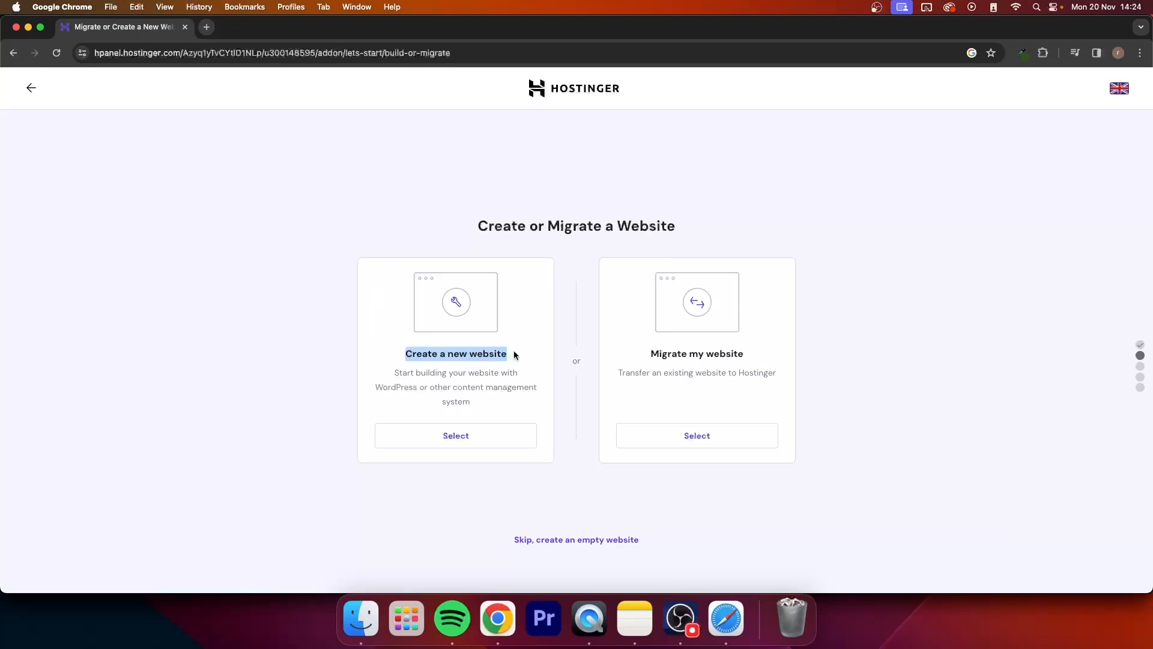
{"action": "left_click", "coordinate": [513, 353]}
{"action": "left_click", "coordinate": [451, 440]}
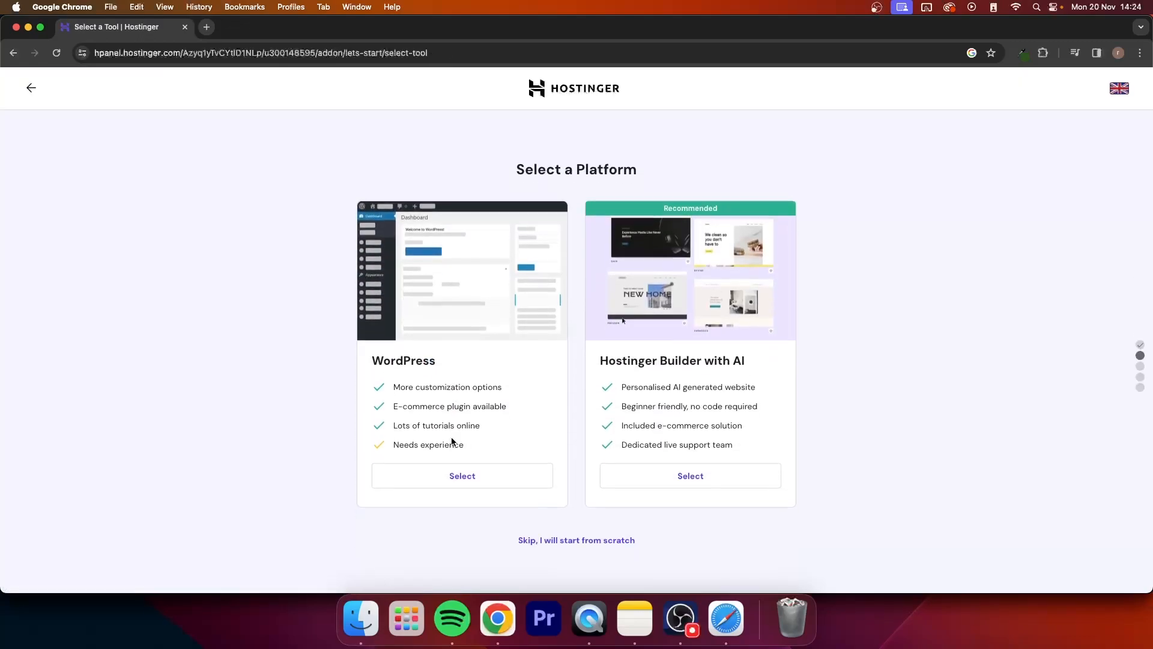
Step: Select WordPress as the website platform instead of the Hostinger Builder with AI
{"action": "left_click_drag", "start_coordinate": [502, 166], "coordinate": [640, 166]}
{"action": "left_click", "coordinate": [664, 166]}
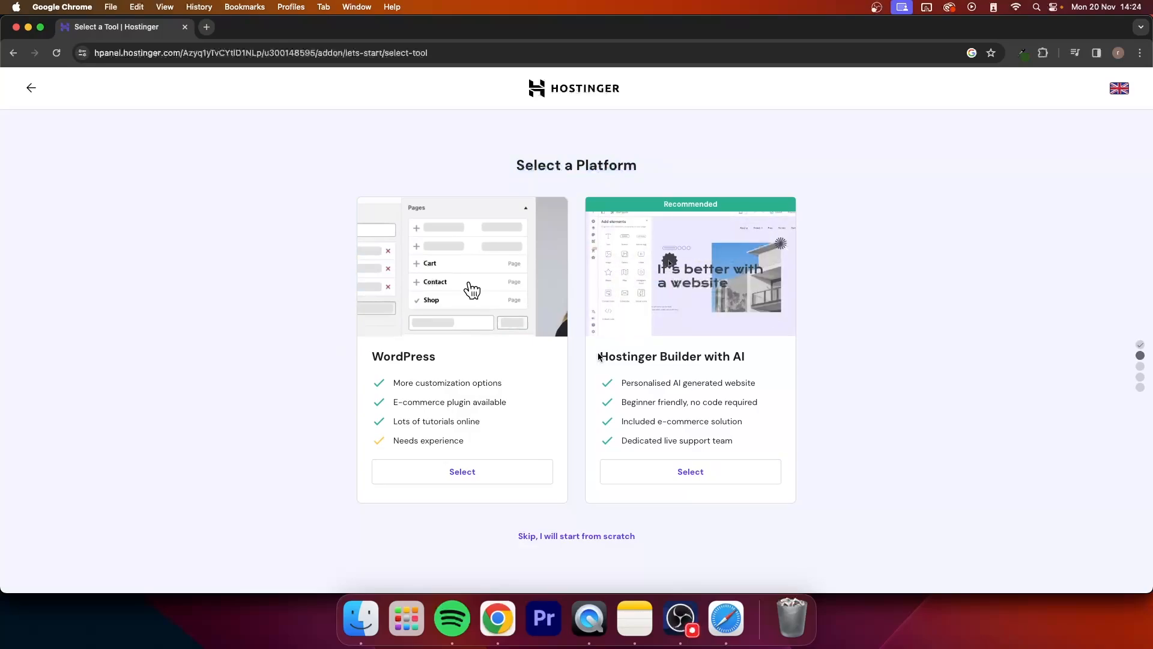
{"action": "left_click_drag", "start_coordinate": [600, 356], "coordinate": [758, 358]}
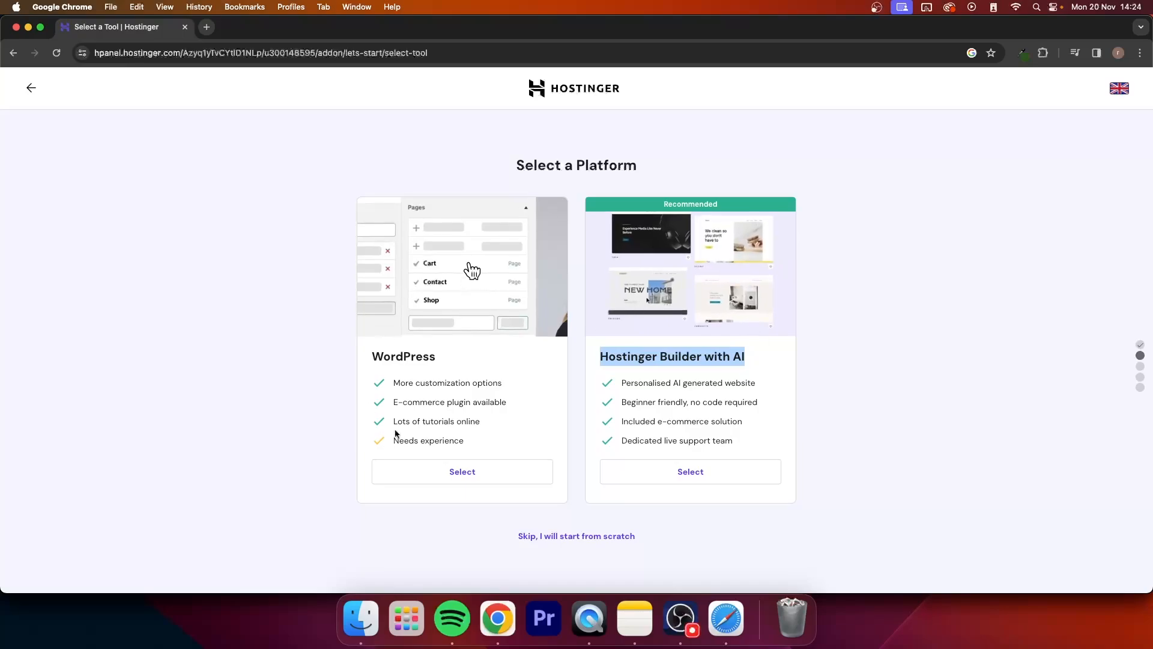
{"action": "left_click", "coordinate": [460, 471]}
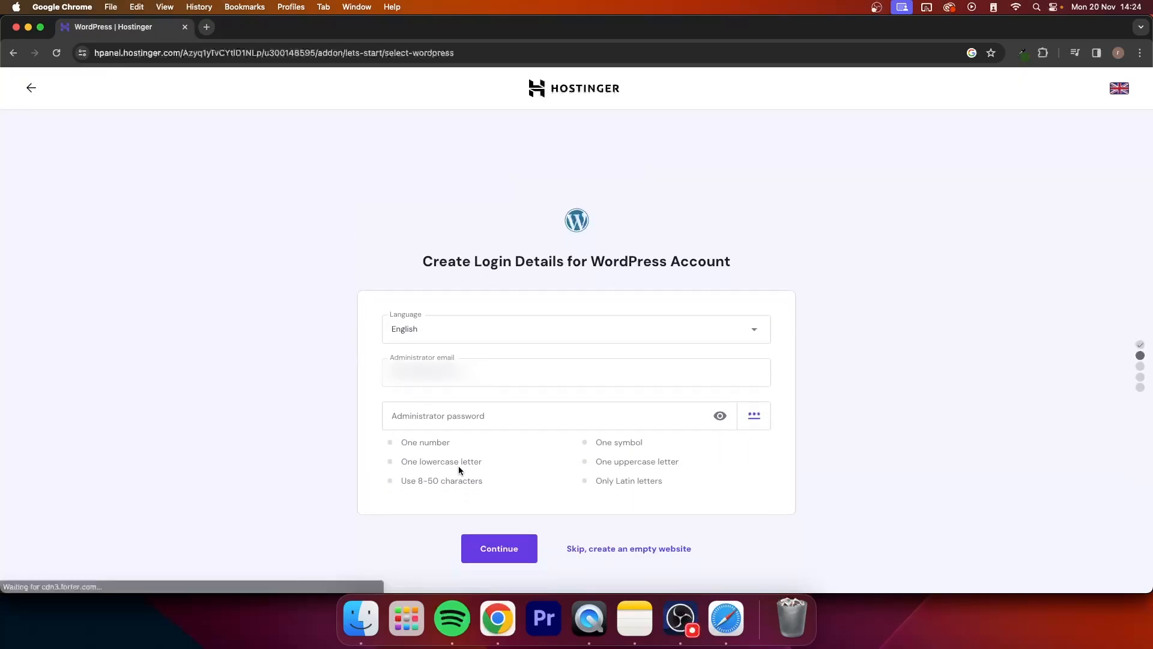
Step: Enter the administrator password for the WordPress account and submit the login details
{"action": "left_click_drag", "start_coordinate": [511, 232], "coordinate": [608, 235]}
{"action": "left_click", "coordinate": [479, 239]}
{"action": "triple_click", "coordinate": [415, 234]}
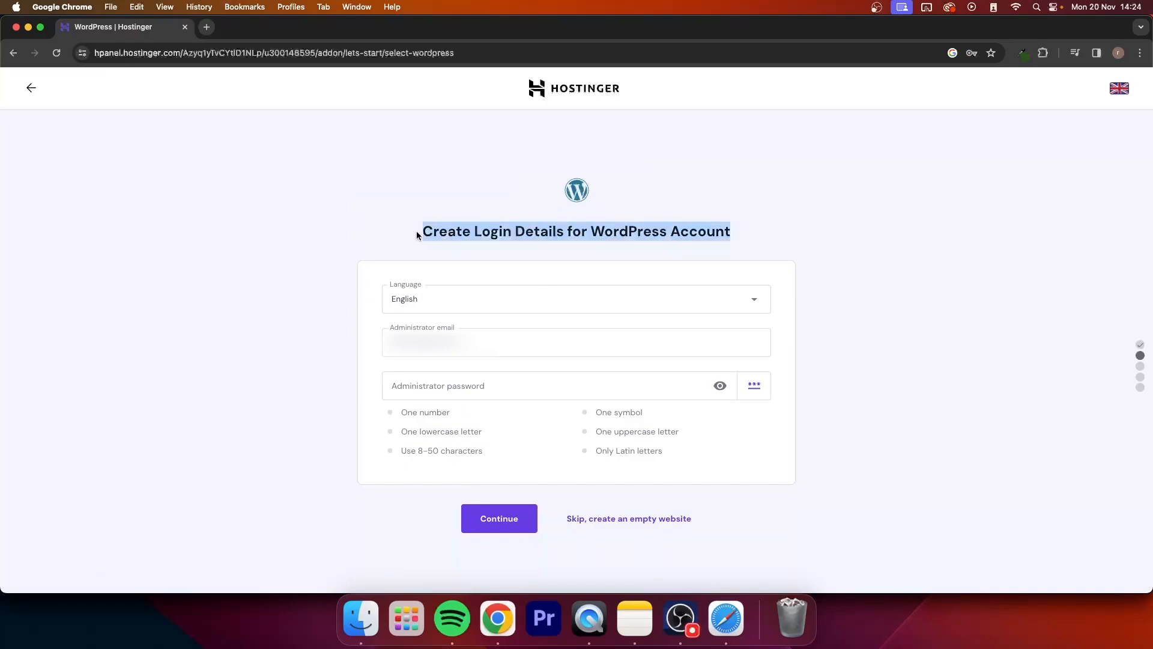
{"action": "left_click", "coordinate": [871, 182]}
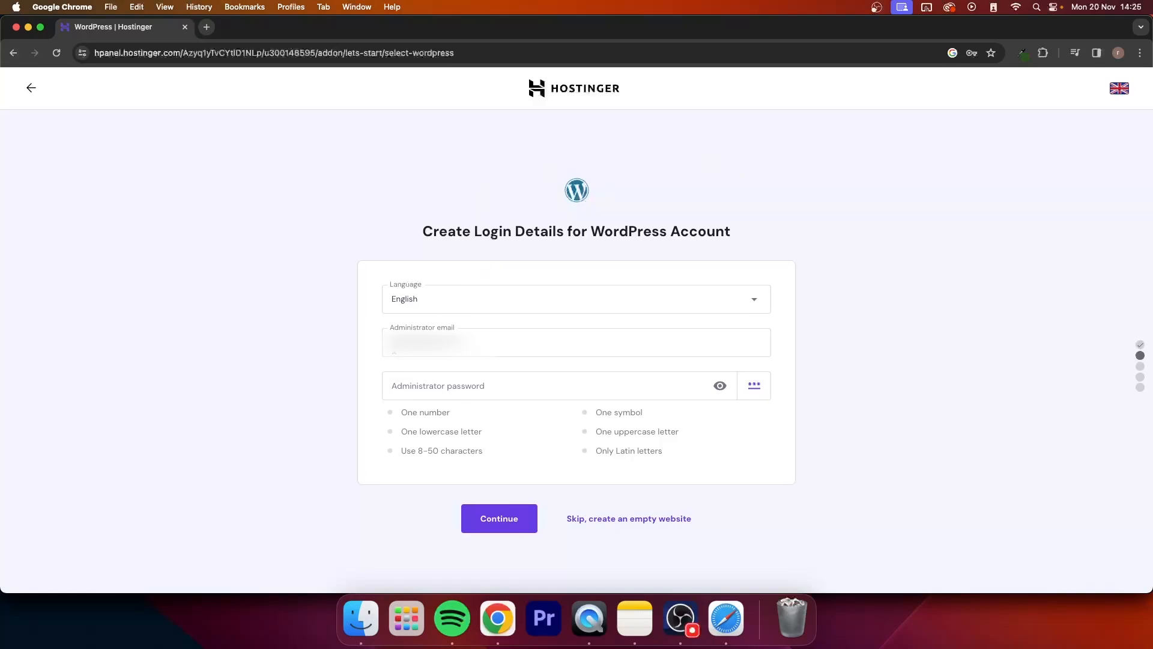
{"action": "left_click", "coordinate": [387, 329]}
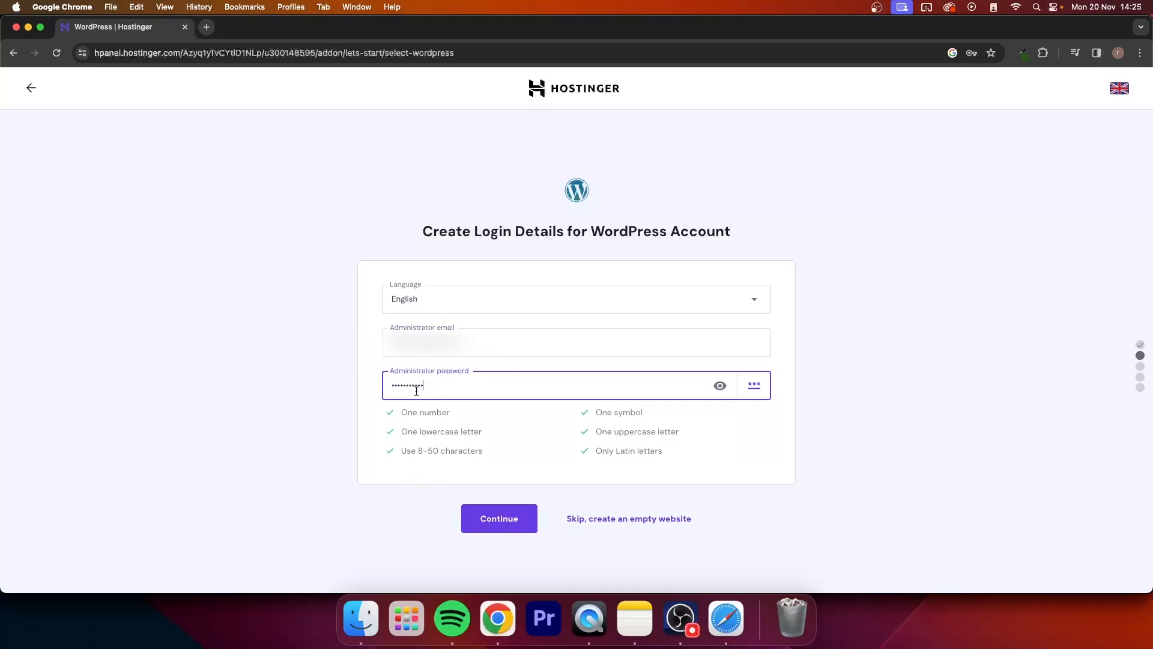
{"action": "left_click", "coordinate": [498, 520]}
Step: Skip adding plugins to the website, leaving them to be managed separately
{"action": "left_click_drag", "start_coordinate": [463, 161], "coordinate": [694, 157]}
{"action": "left_click", "coordinate": [732, 163]}
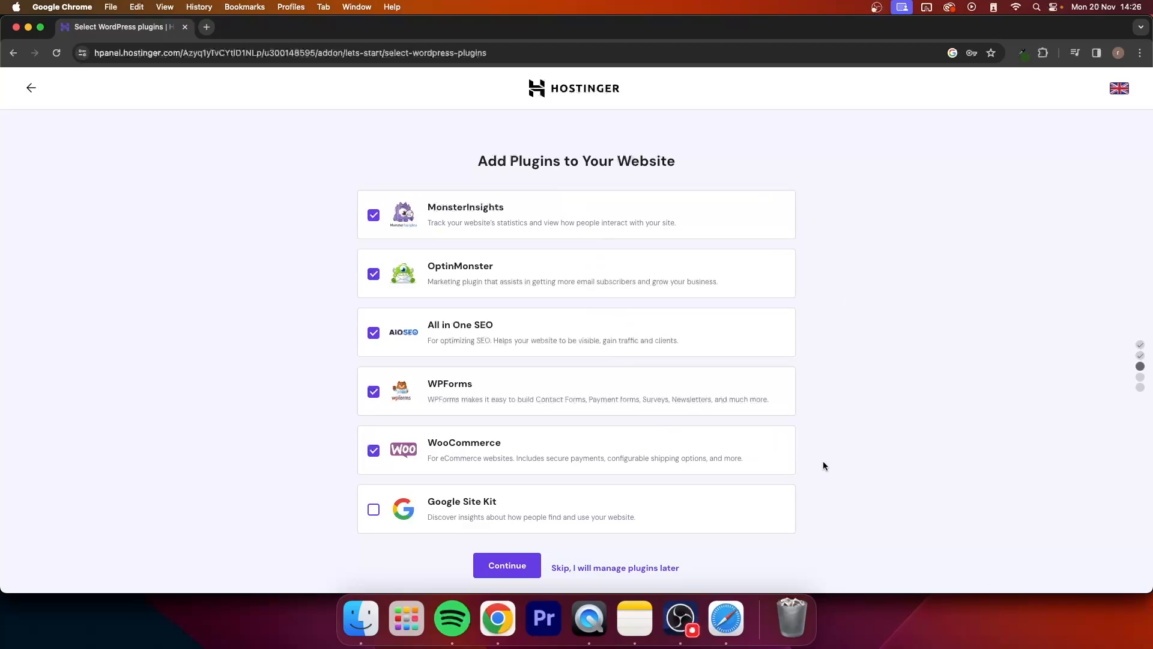
{"action": "left_click", "coordinate": [590, 569]}
Step: Skip choosing a website template and continue to naming the website
{"action": "left_click_drag", "start_coordinate": [496, 168], "coordinate": [675, 160]}
{"action": "left_click", "coordinate": [713, 151]}
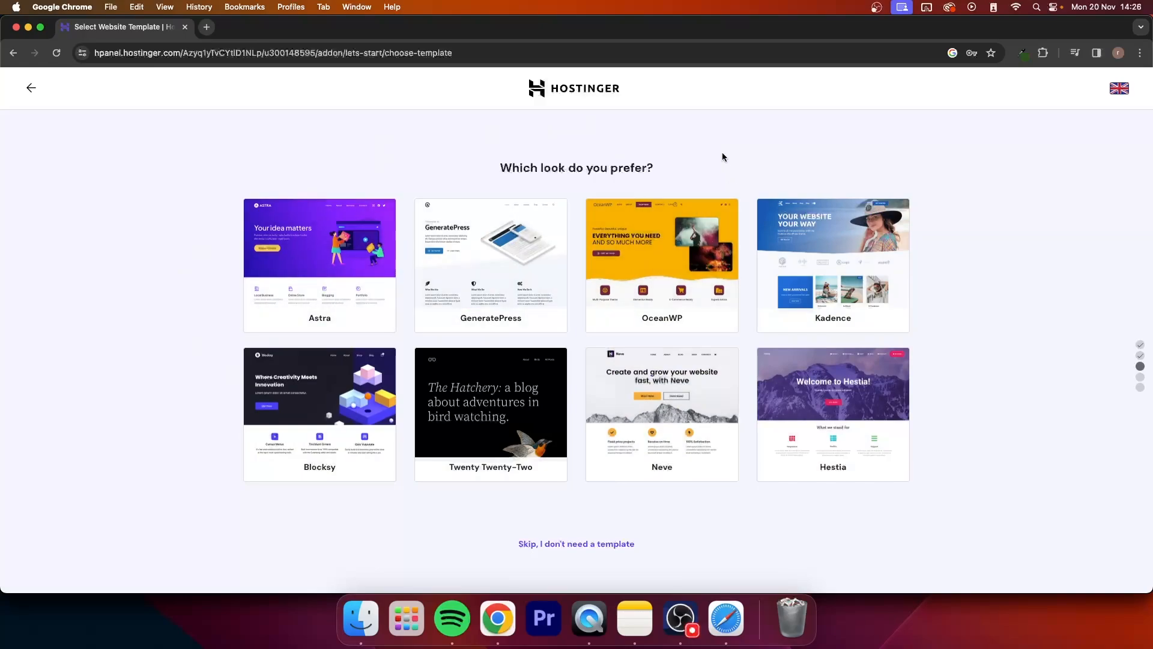
{"action": "left_click", "coordinate": [560, 545]}
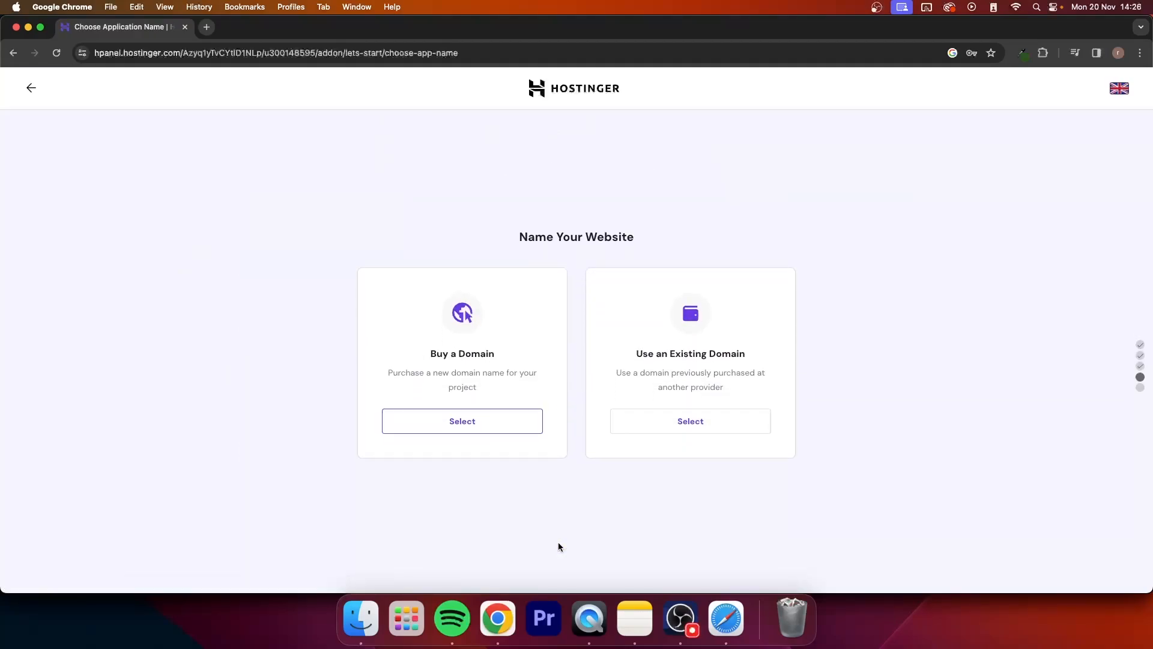
Step: Choose to buy a new domain for the website instead of using an existing one, ready for a domain name
{"action": "left_click_drag", "start_coordinate": [524, 233], "coordinate": [643, 235]}
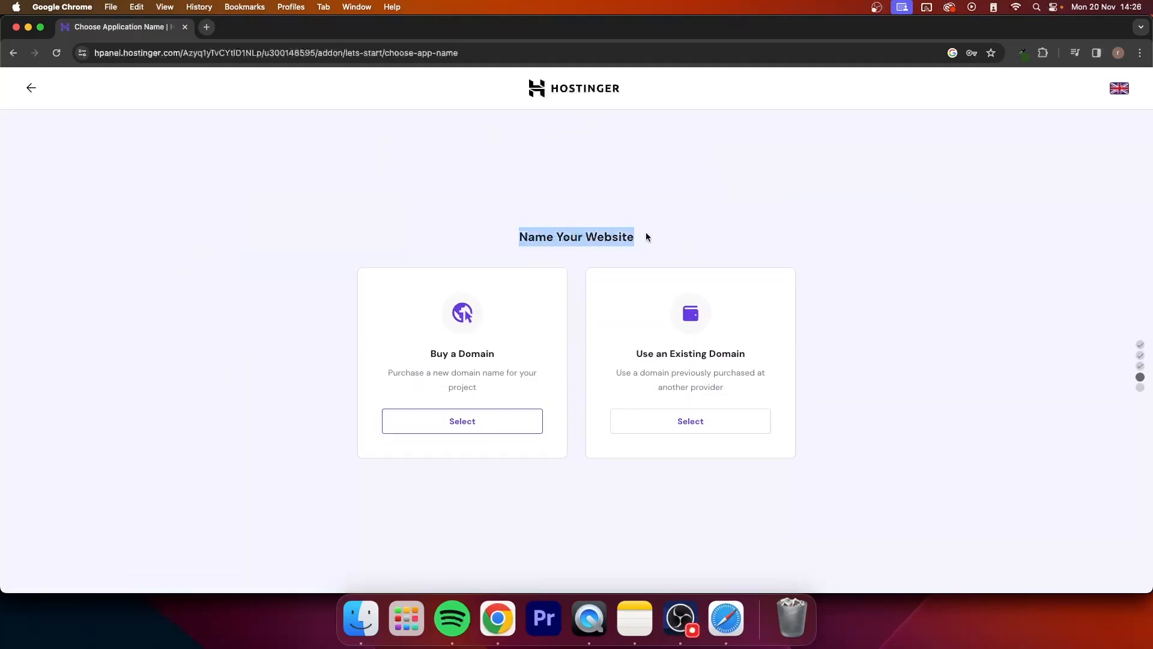
{"action": "left_click", "coordinate": [681, 234]}
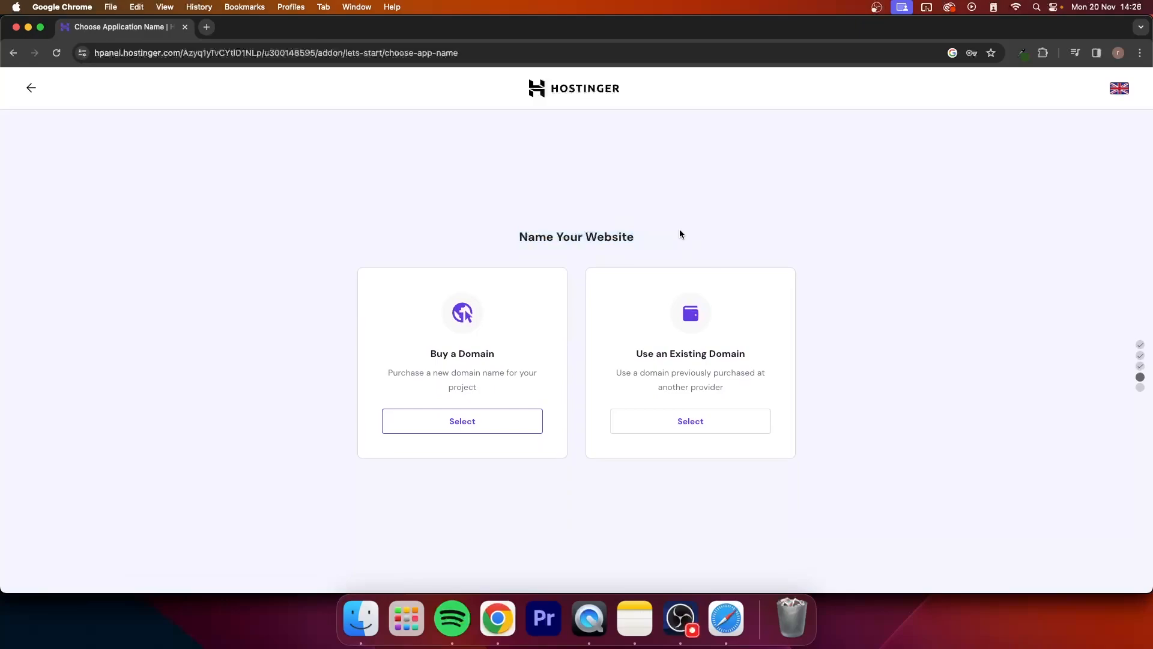
{"action": "left_click_drag", "start_coordinate": [628, 359], "coordinate": [756, 349]}
{"action": "left_click", "coordinate": [775, 349]}
{"action": "left_click_drag", "start_coordinate": [488, 341], "coordinate": [505, 353]}
{"action": "left_click", "coordinate": [517, 346]}
{"action": "left_click_drag", "start_coordinate": [421, 355], "coordinate": [511, 358]}
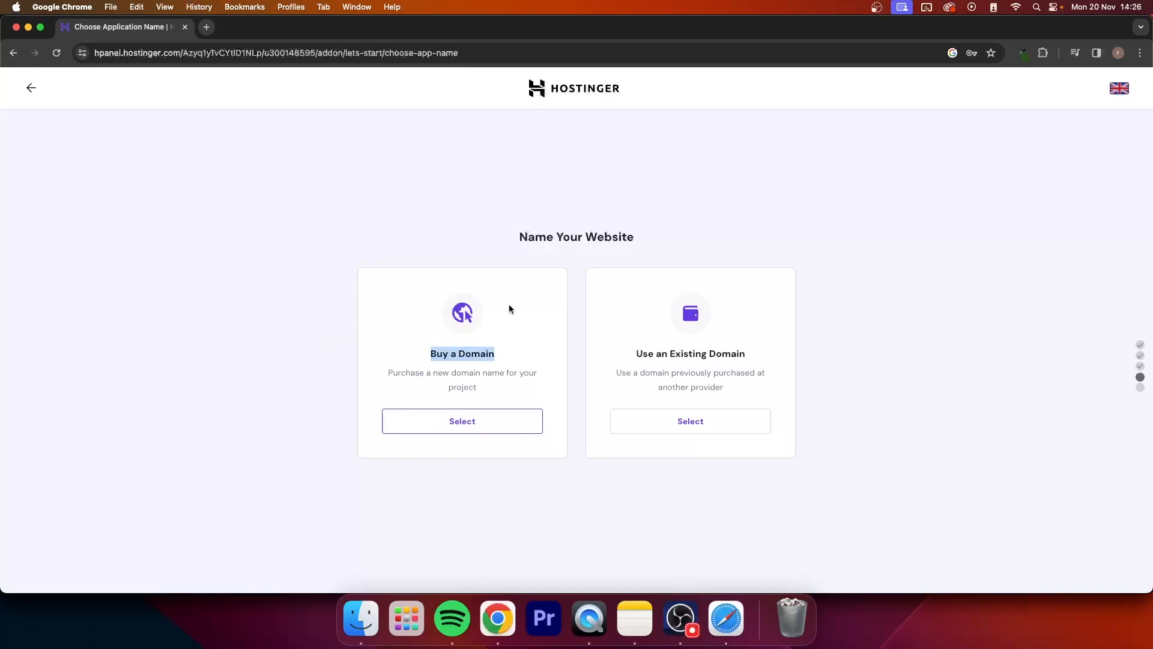
{"action": "left_click", "coordinate": [542, 366]}
{"action": "left_click_drag", "start_coordinate": [421, 354], "coordinate": [524, 355]}
{"action": "left_click", "coordinate": [463, 426]}
{"action": "left_click", "coordinate": [457, 464]}
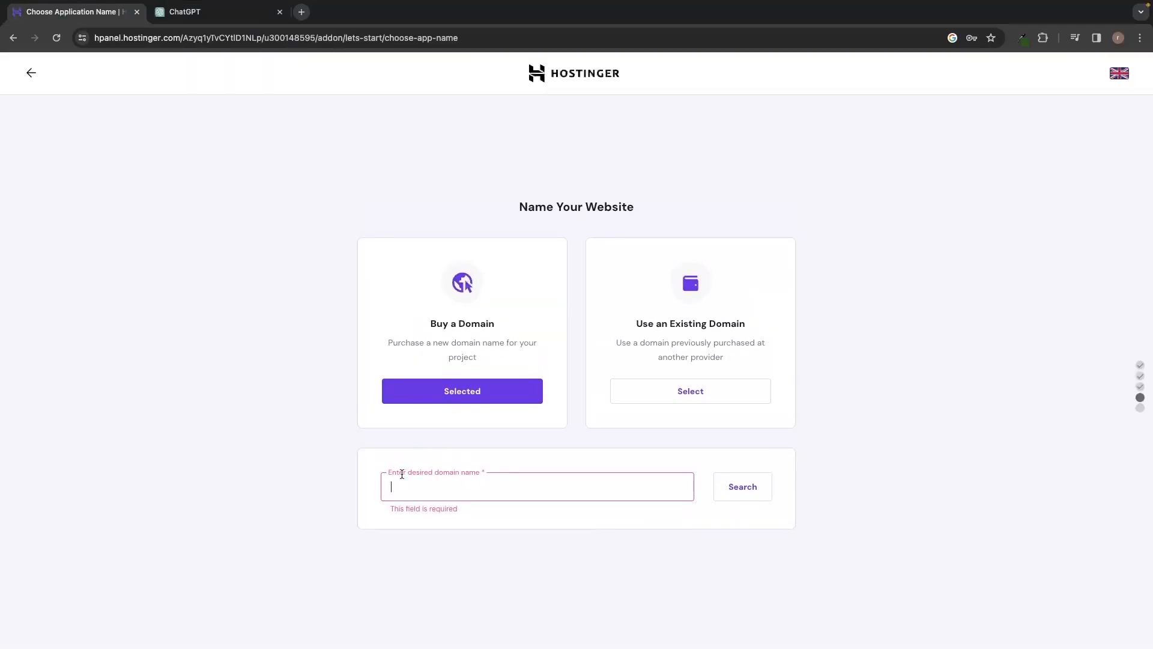
Step: Switch to ChatGPT, ask it to "create a domain for my fitness blog", and follow up with "i want 20"
{"action": "left_click", "coordinate": [253, 14]}
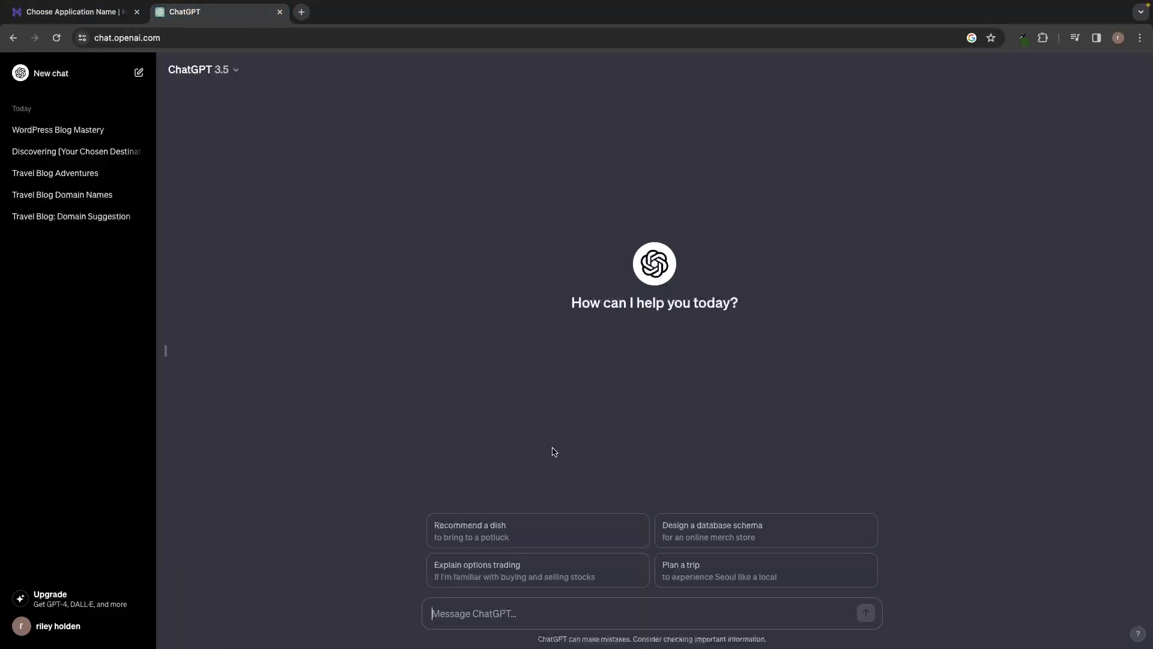
{"action": "type", "text": "create a website for my fitness blog"}
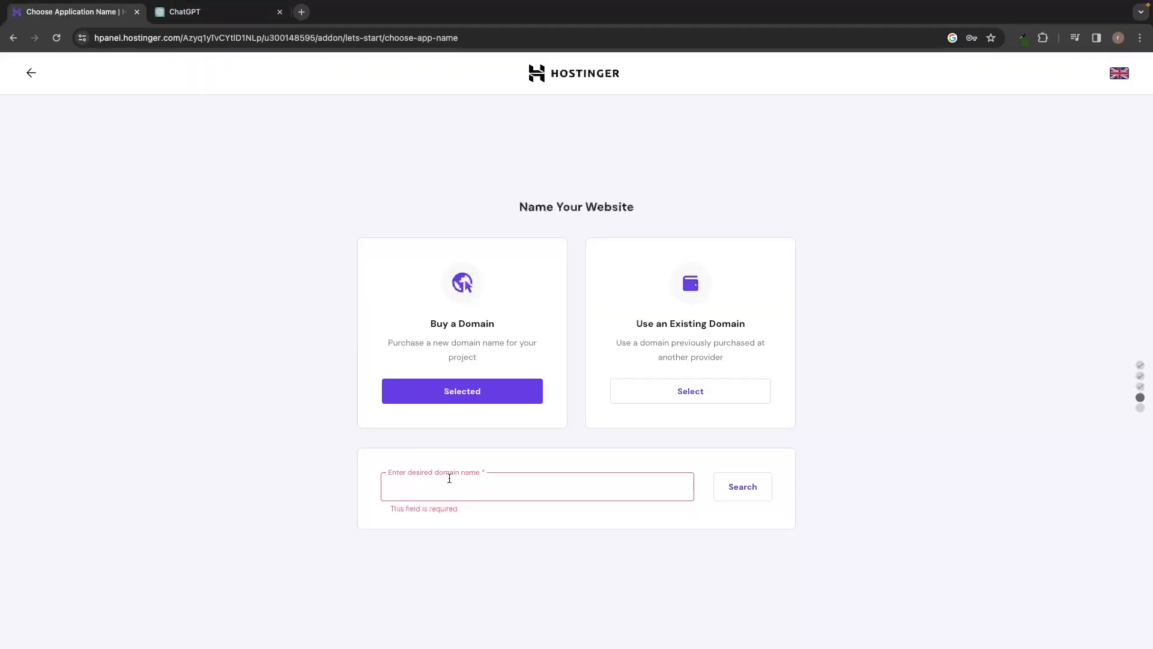
{"action": "left_click", "coordinate": [227, 18]}
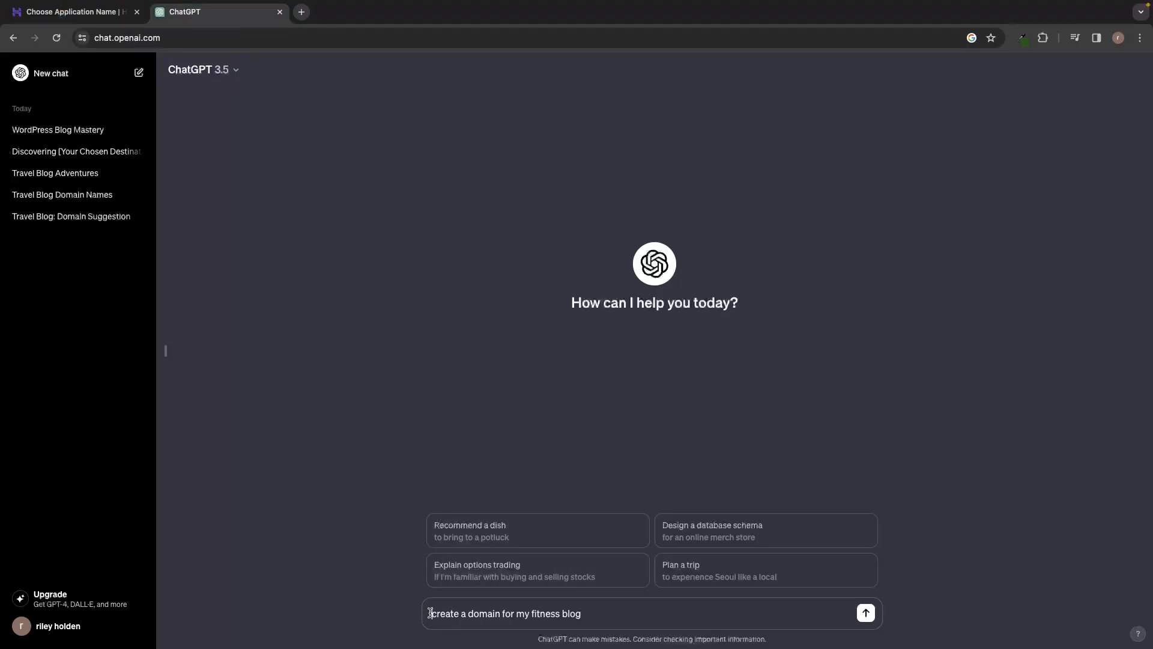
{"action": "left_click_drag", "start_coordinate": [431, 613], "coordinate": [586, 613]}
{"action": "left_click", "coordinate": [583, 613]}
{"action": "key", "text": "Return"}
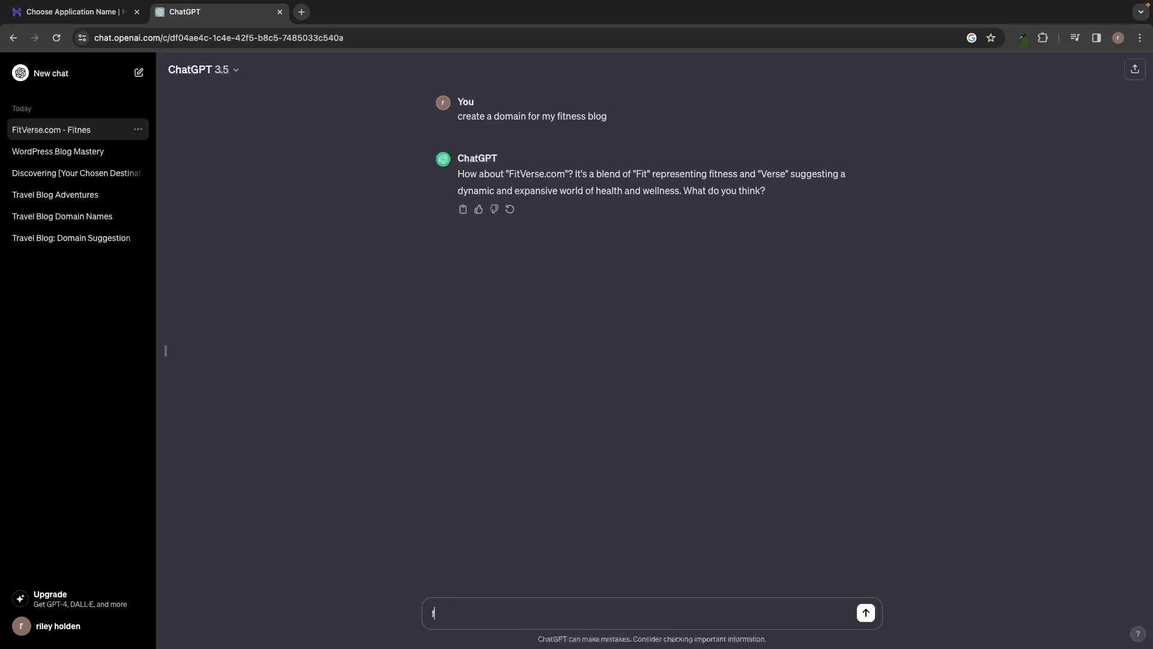
{"action": "type", "text": "i want 20"}
{"action": "key", "text": "Return"}
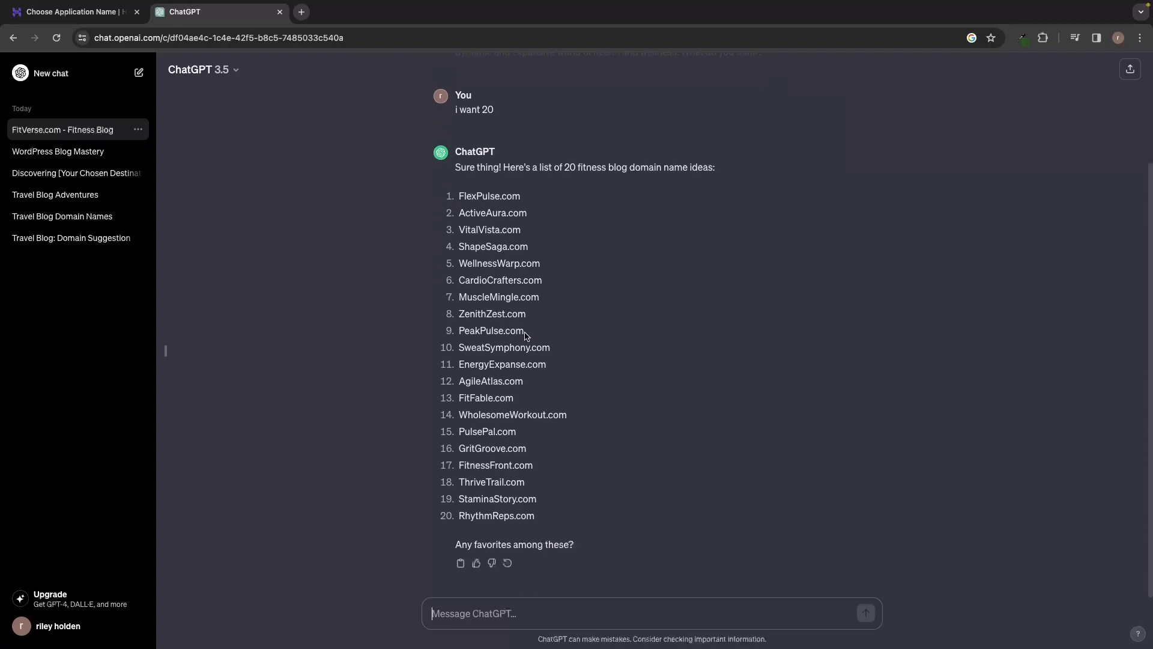
Step: Copy PeakPulse.com from the ChatGPT suggestions and check its availability in Hostinger's domain search
{"action": "left_click_drag", "start_coordinate": [527, 332], "coordinate": [454, 335]}
{"action": "key", "text": "ctrl+c"}
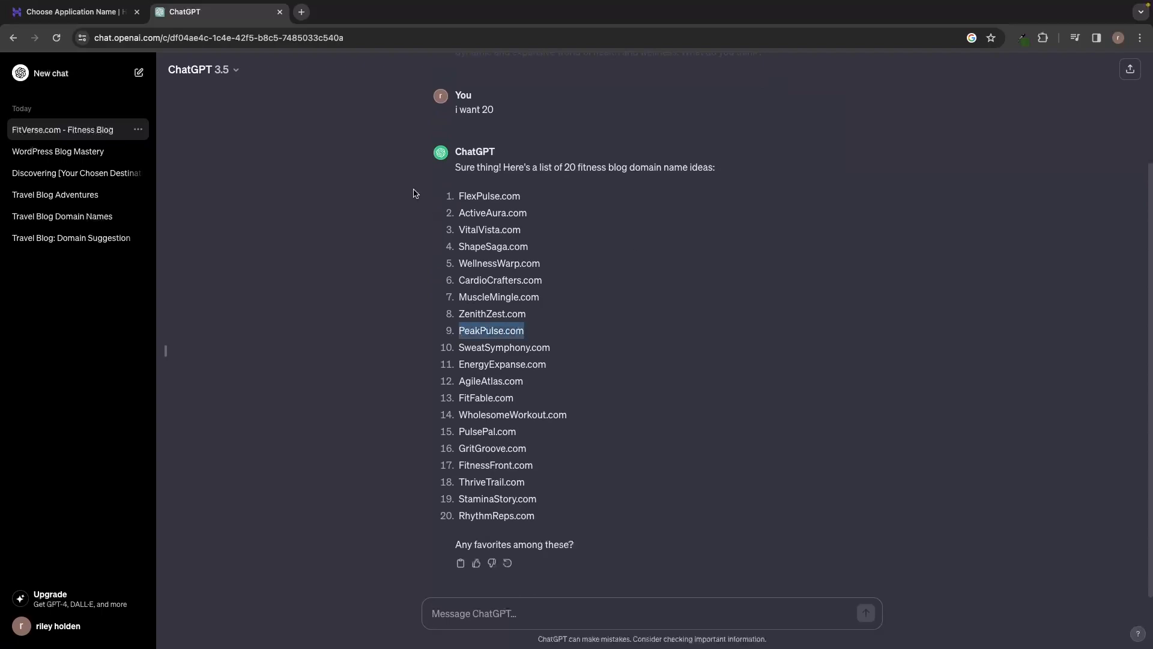
{"action": "left_click", "coordinate": [84, 12]}
{"action": "key", "text": "ctrl+v"}
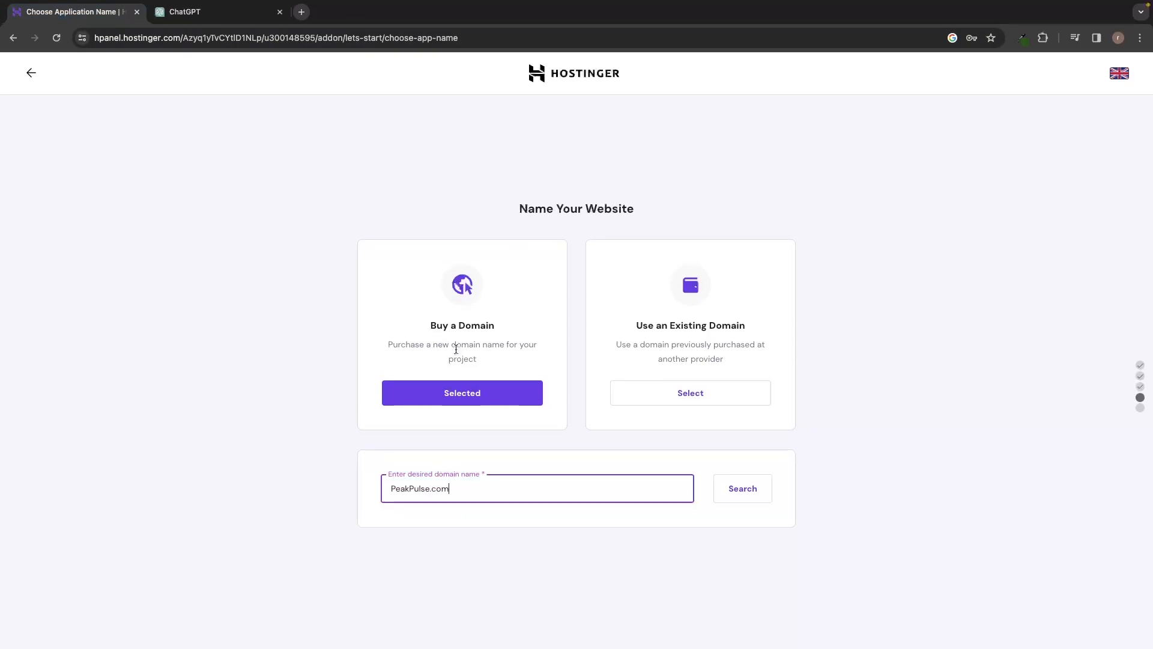
{"action": "left_click", "coordinate": [736, 501]}
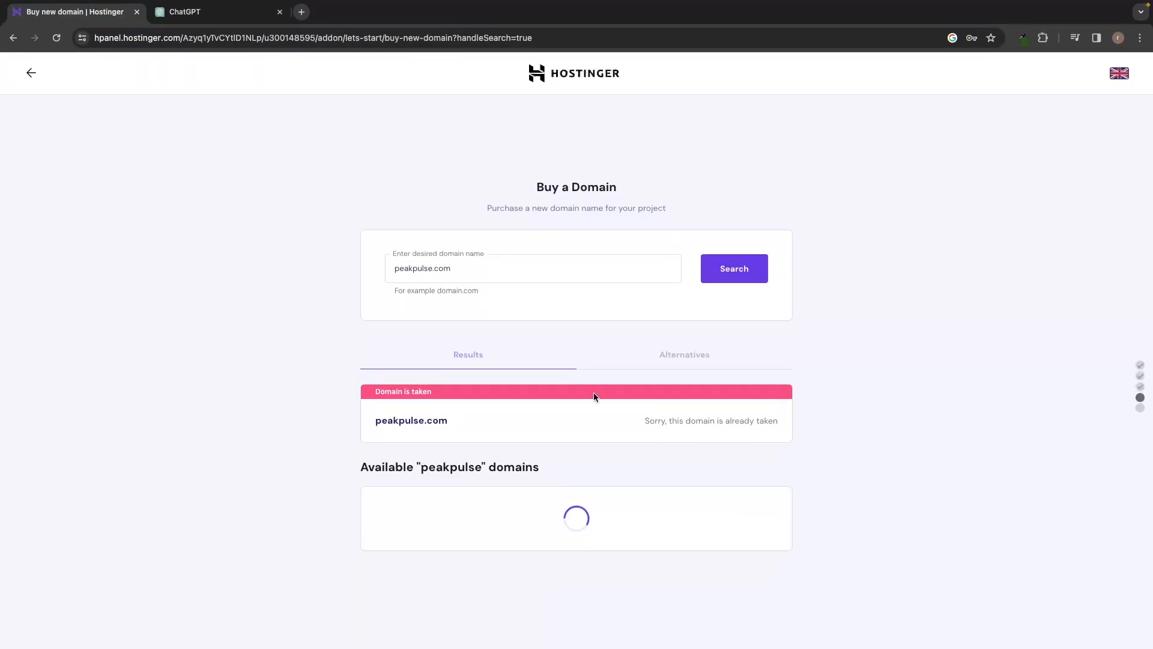
{"action": "double_click", "coordinate": [451, 423]}
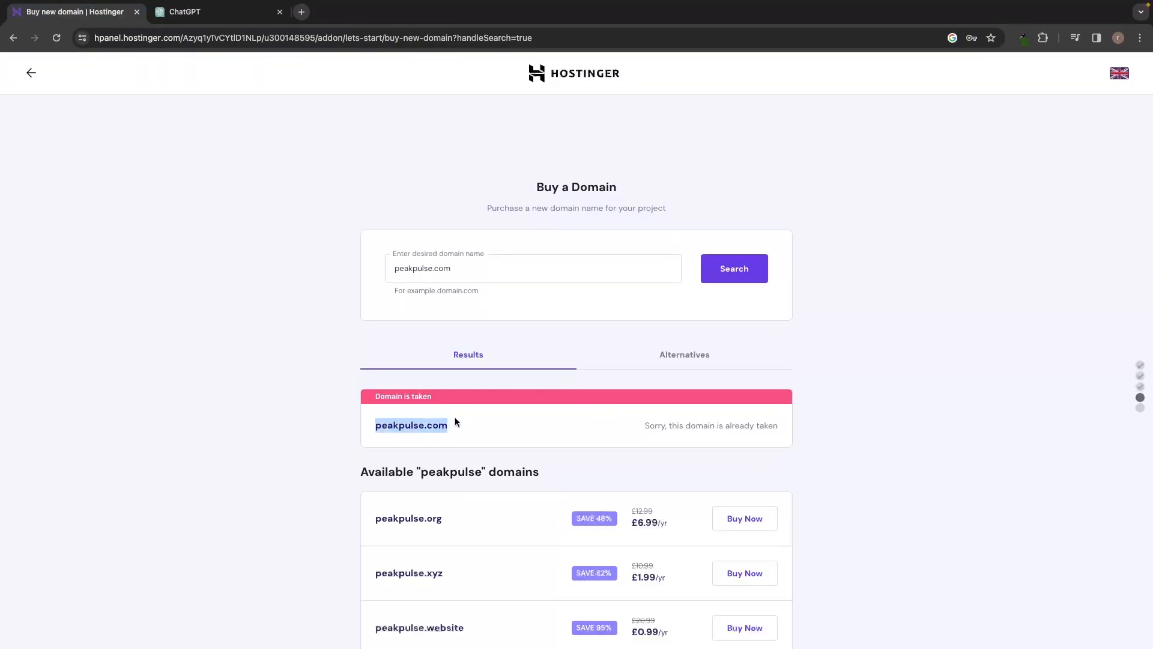
{"action": "left_click_drag", "start_coordinate": [646, 425], "coordinate": [779, 425]}
{"action": "left_click", "coordinate": [830, 434]}
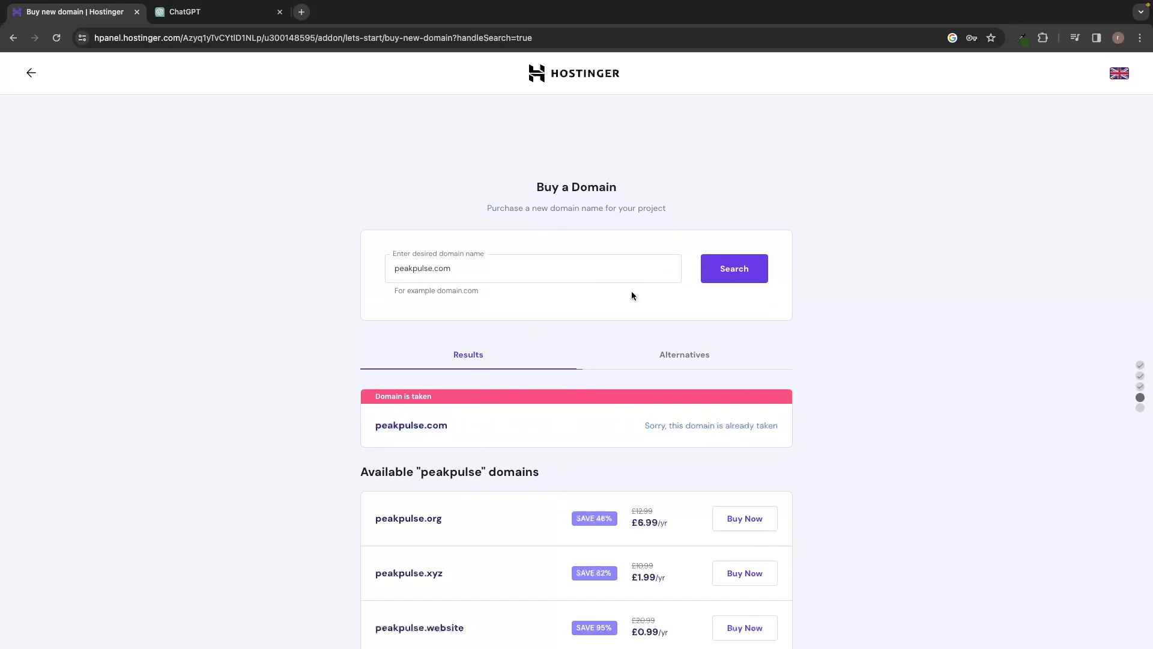
Step: Search Hostinger for CardioCrafters.com from the ChatGPT suggestions and choose to buy that .com domain
{"action": "left_click", "coordinate": [226, 13]}
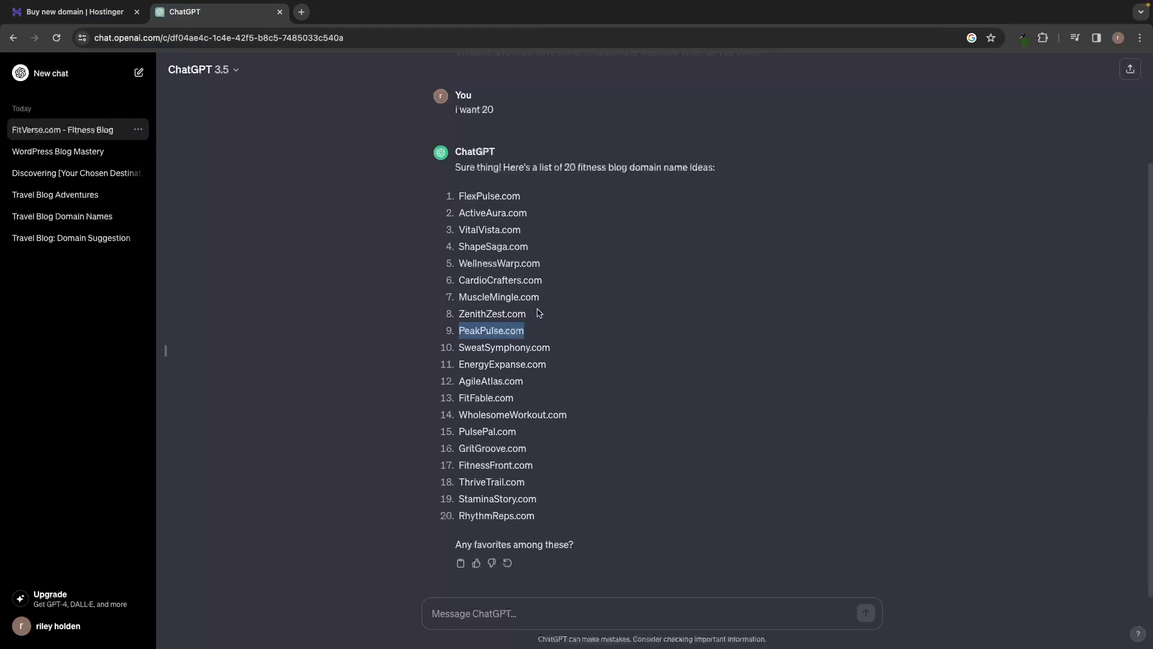
{"action": "left_click_drag", "start_coordinate": [544, 281], "coordinate": [463, 265]}
{"action": "left_click", "coordinate": [75, 12]}
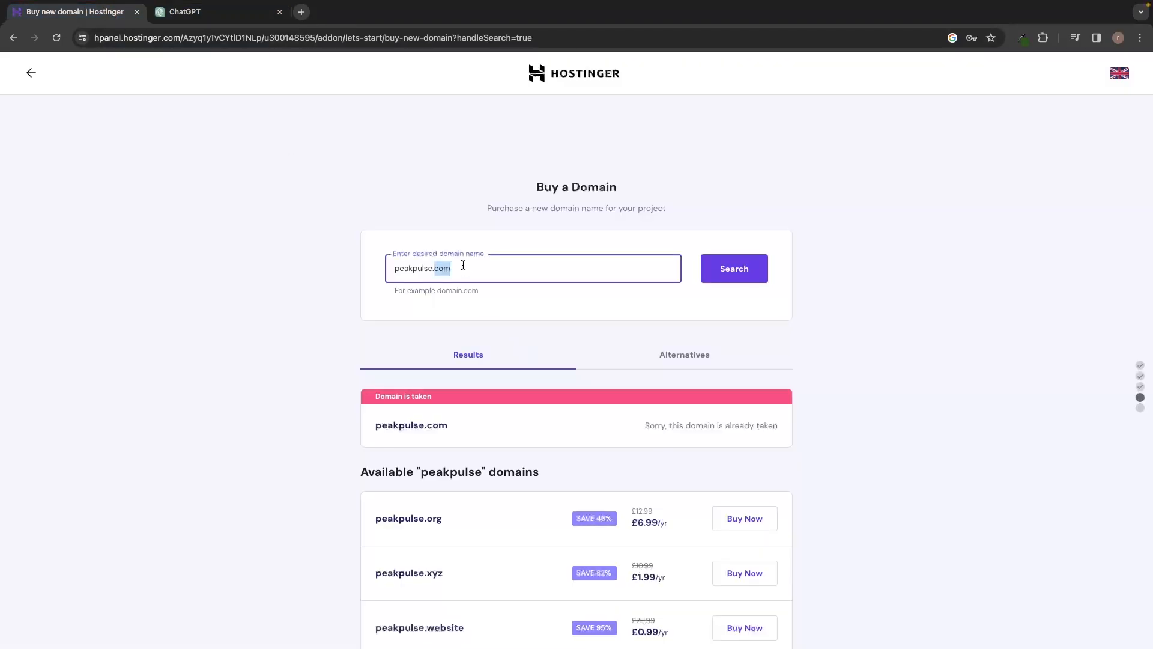
{"action": "key", "text": "ctrl+a"}
{"action": "type", "text": "cardiocrafters.com"}
{"action": "left_click", "coordinate": [718, 268]}
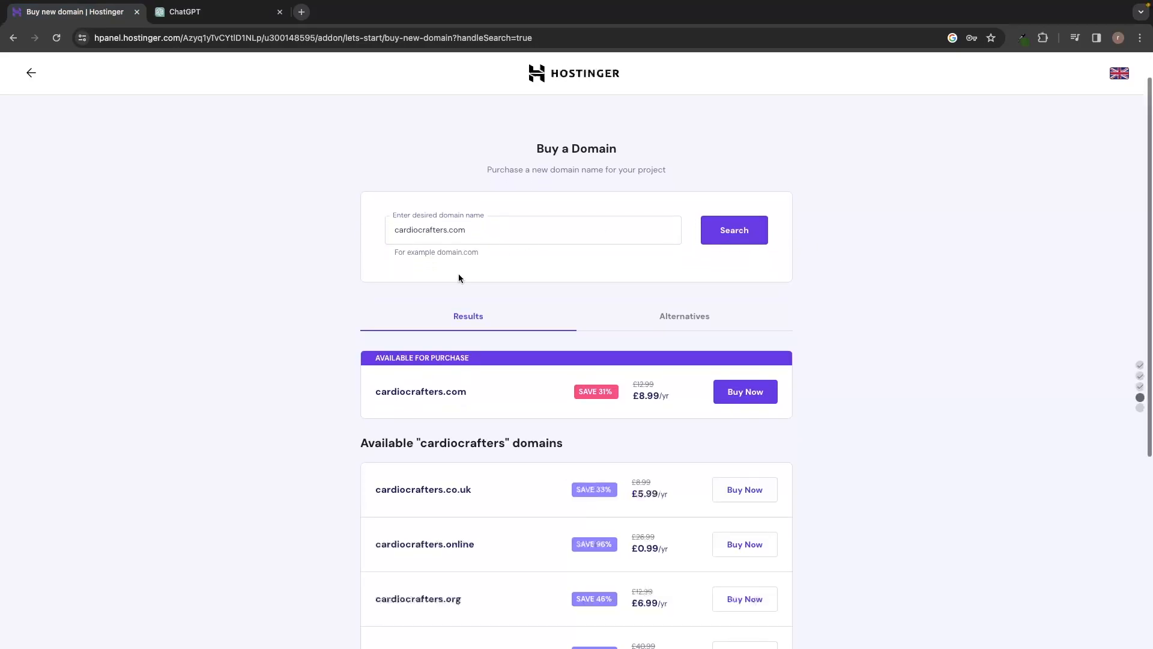
{"action": "left_click_drag", "start_coordinate": [370, 391], "coordinate": [464, 391]}
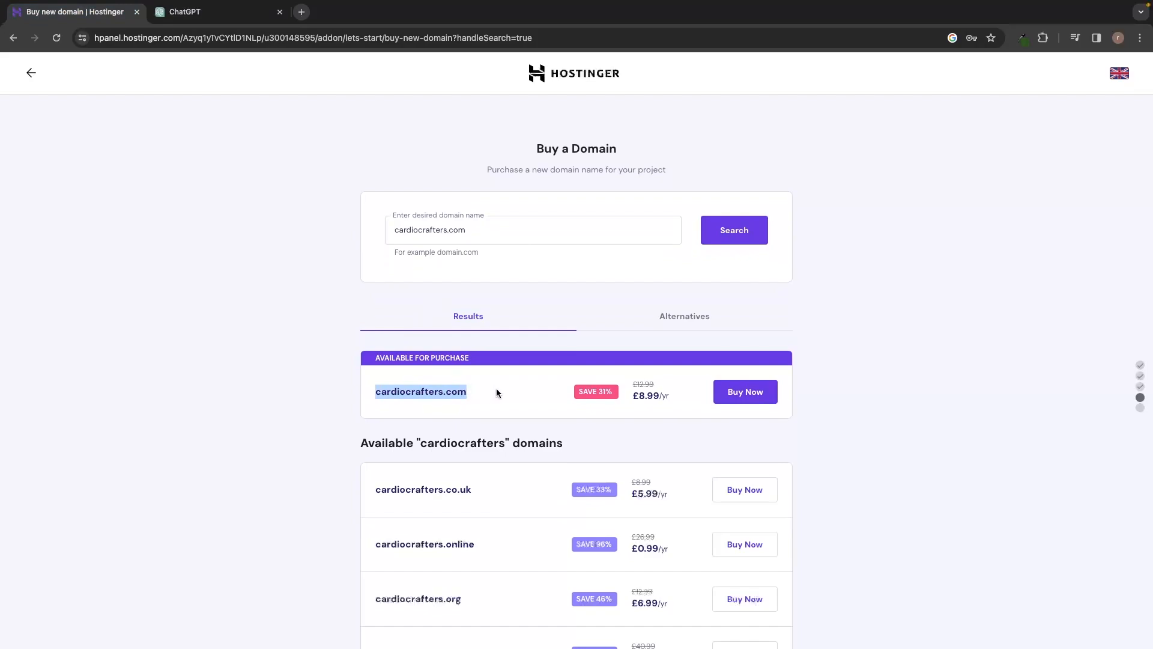
{"action": "left_click", "coordinate": [377, 367]}
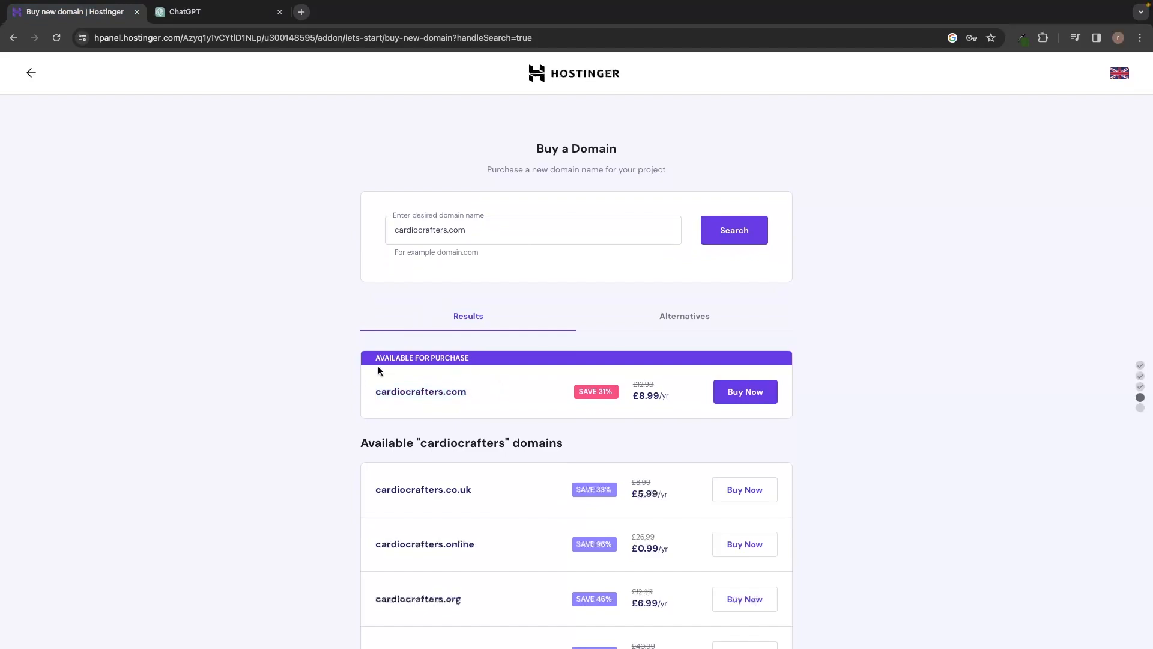
{"action": "left_click", "coordinate": [763, 397]}
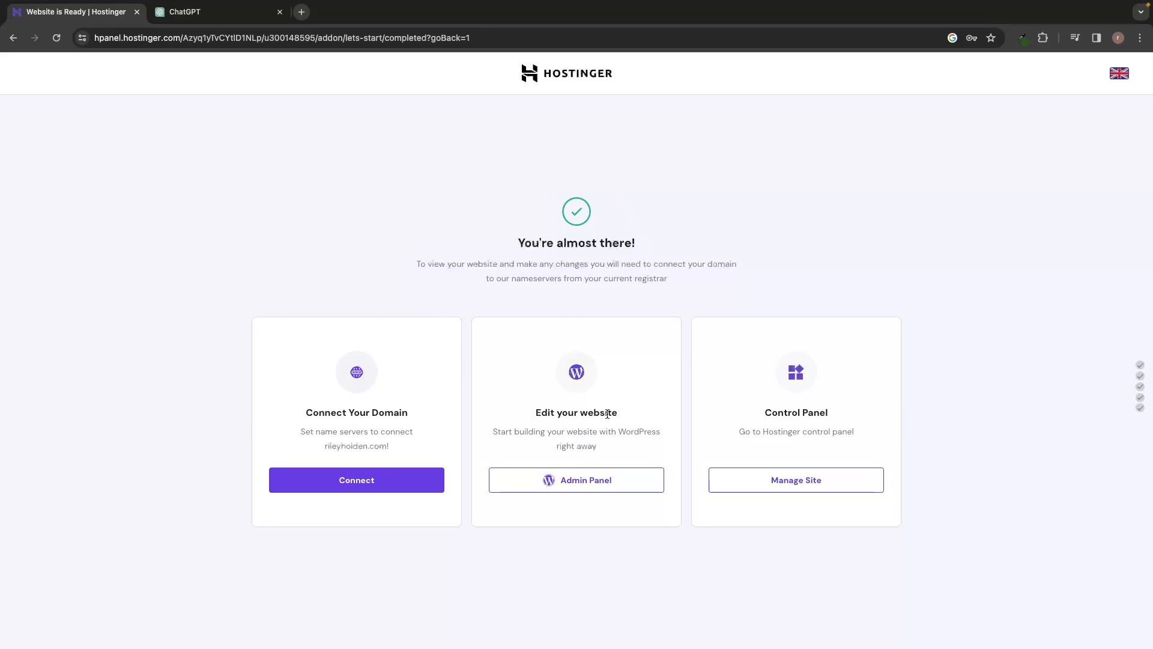
Step: Open the WordPress admin dashboard for the new website and go to its page for adding plugins
{"action": "left_click", "coordinate": [583, 485]}
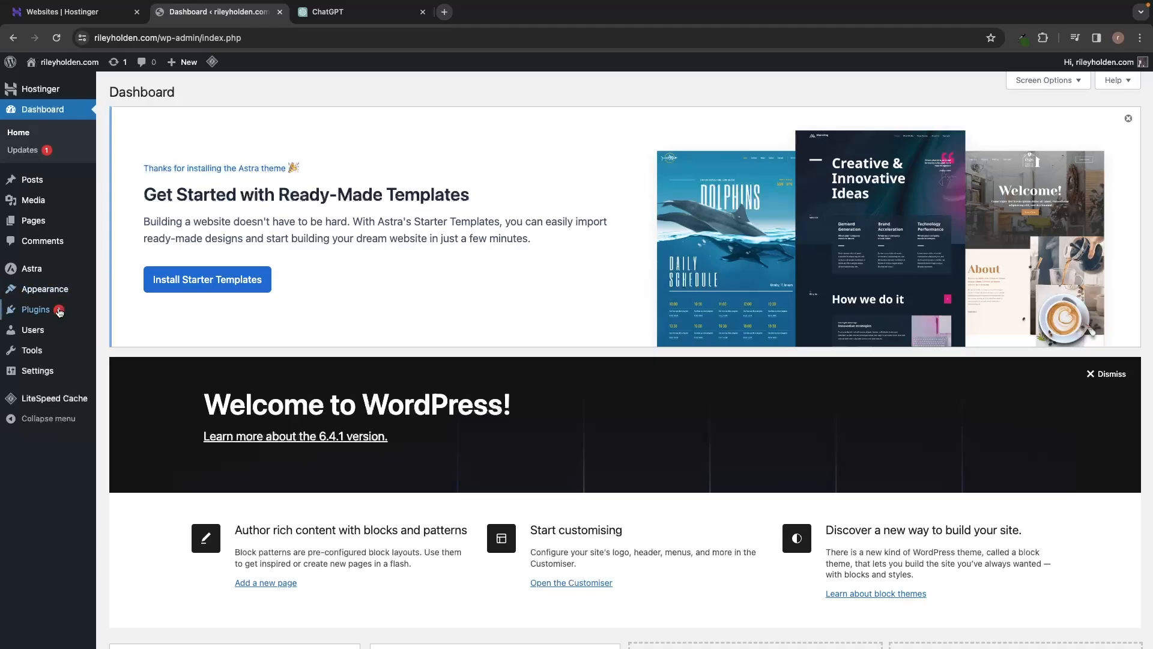
{"action": "mouse_move", "coordinate": [45, 318]}
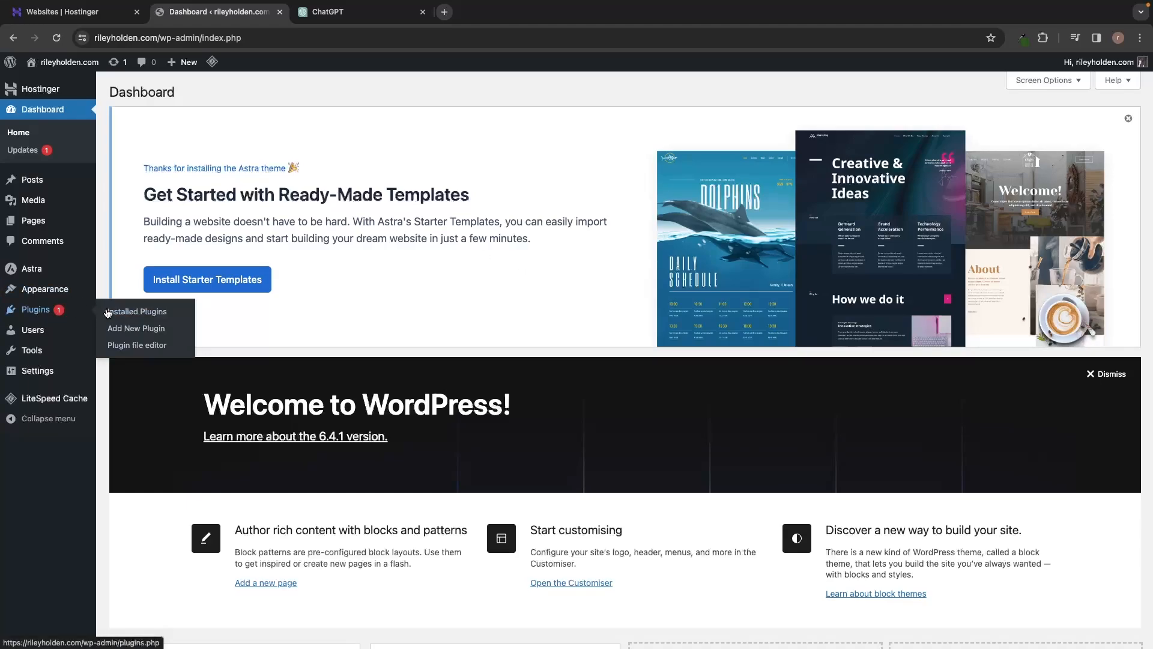
{"action": "left_click", "coordinate": [149, 330]}
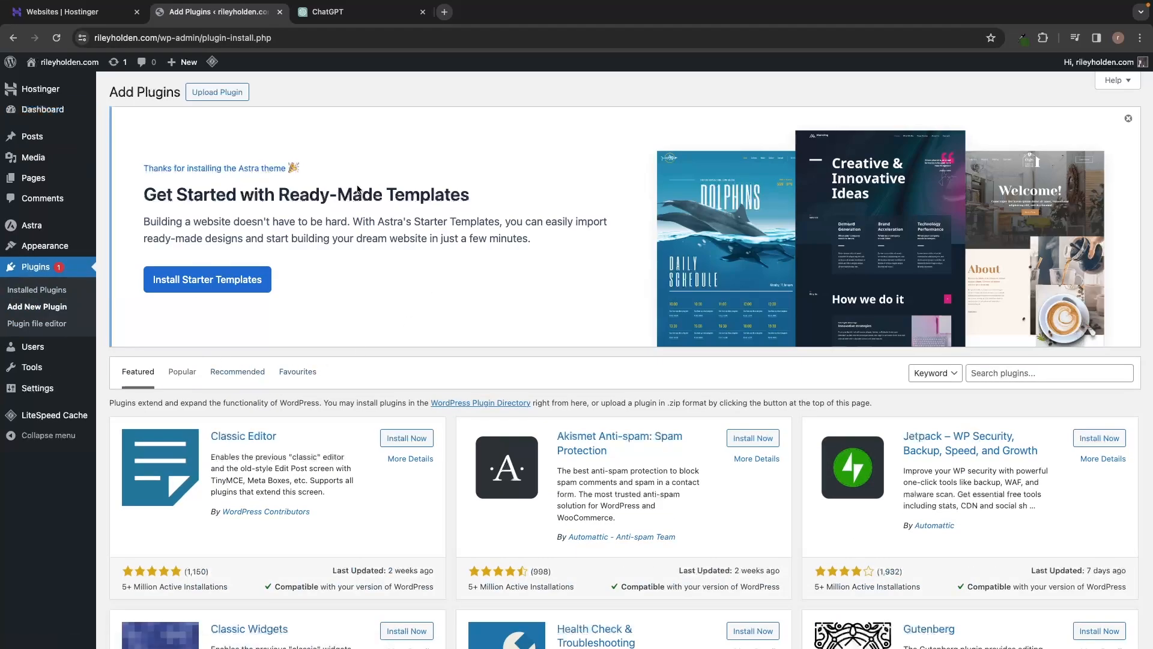
Step: Search the plugins for "starter templates" and install the Starter Templates plugin by Brainstorm Force
{"action": "scroll", "coordinate": [416, 323], "scroll_direction": "down", "scroll_amount": 1}
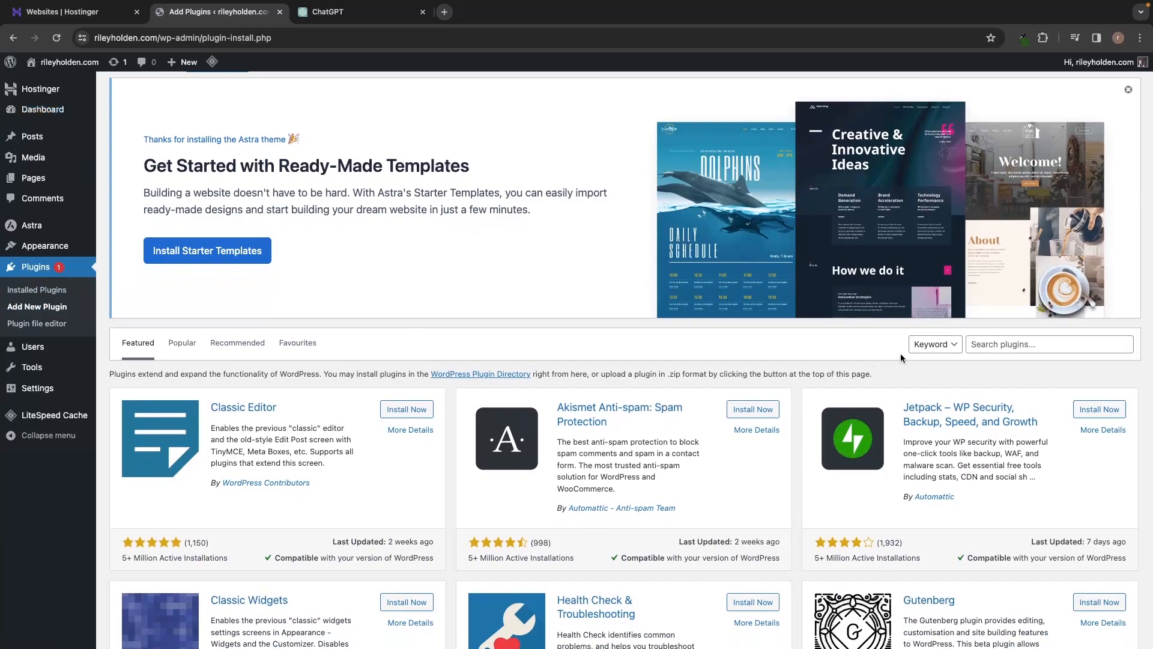
{"action": "left_click", "coordinate": [994, 346]}
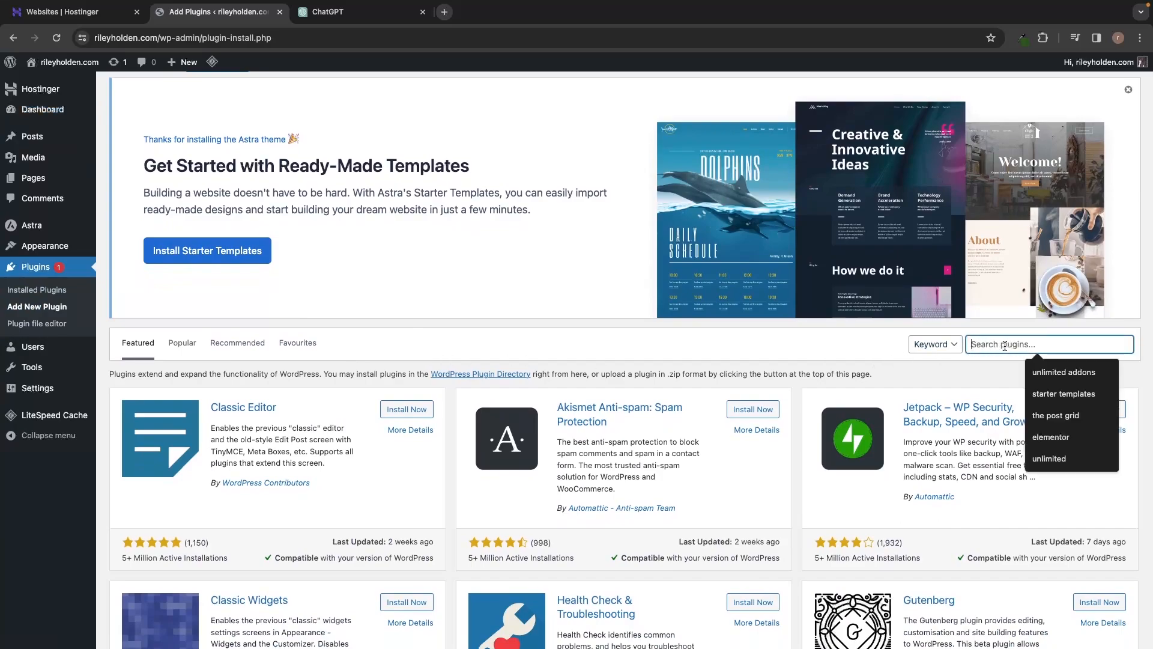
{"action": "type", "text": "start"}
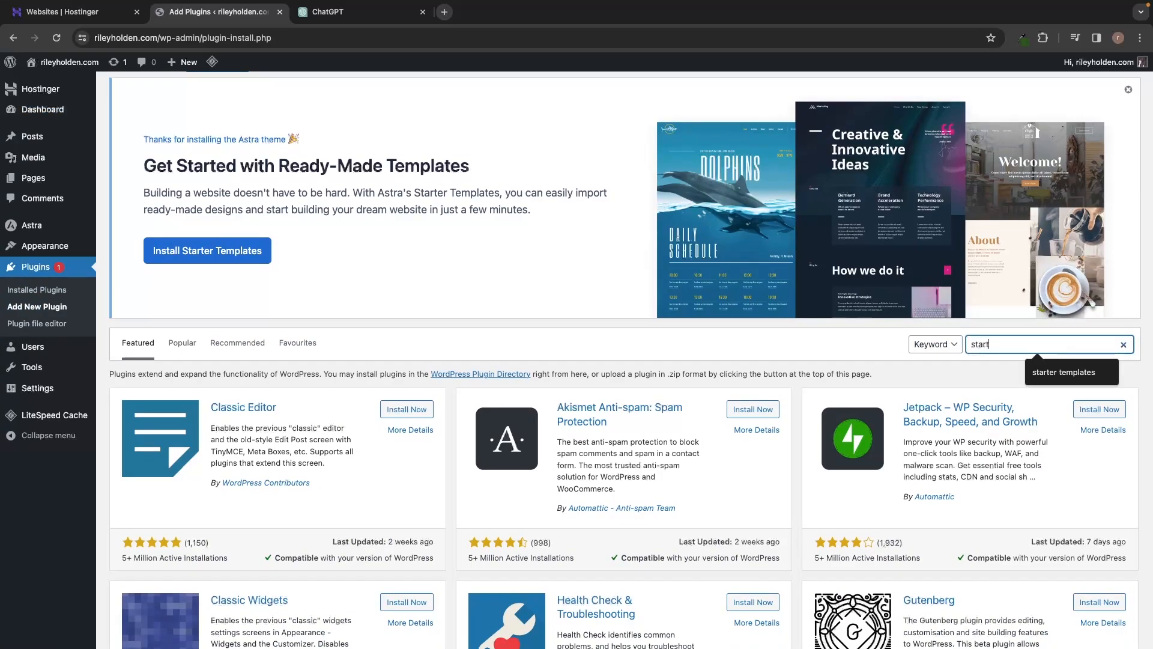
{"action": "type", "text": "er templat"}
{"action": "type", "text": "es"}
{"action": "scroll", "coordinate": [399, 219], "scroll_direction": "down", "scroll_amount": 2}
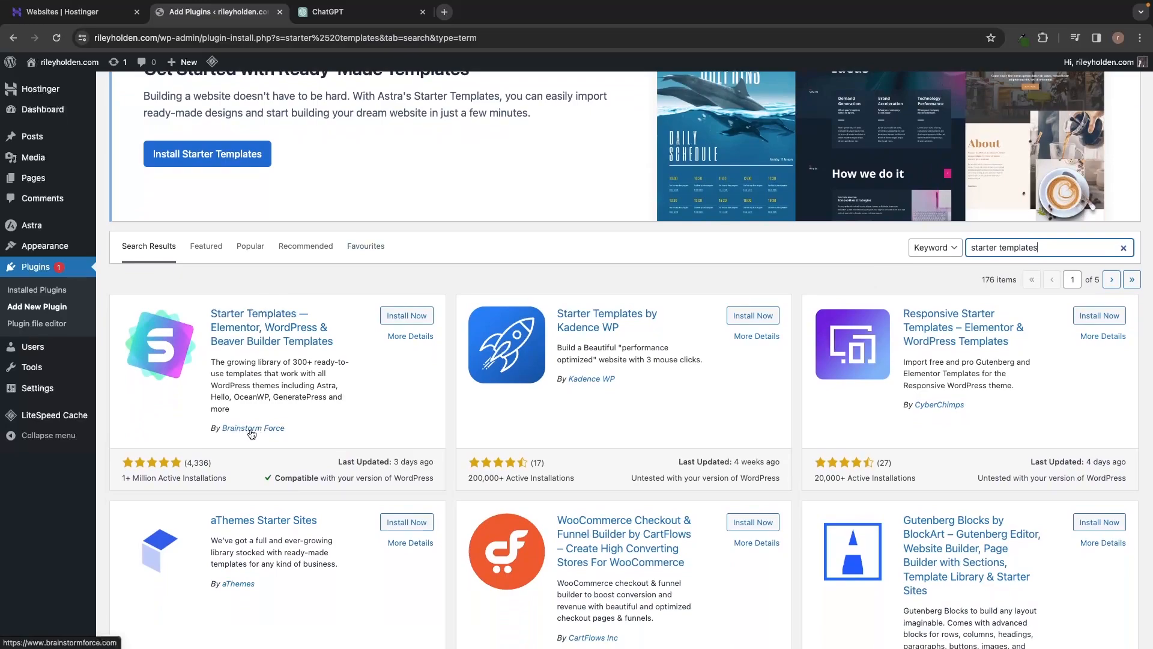
{"action": "left_click", "coordinate": [407, 316]}
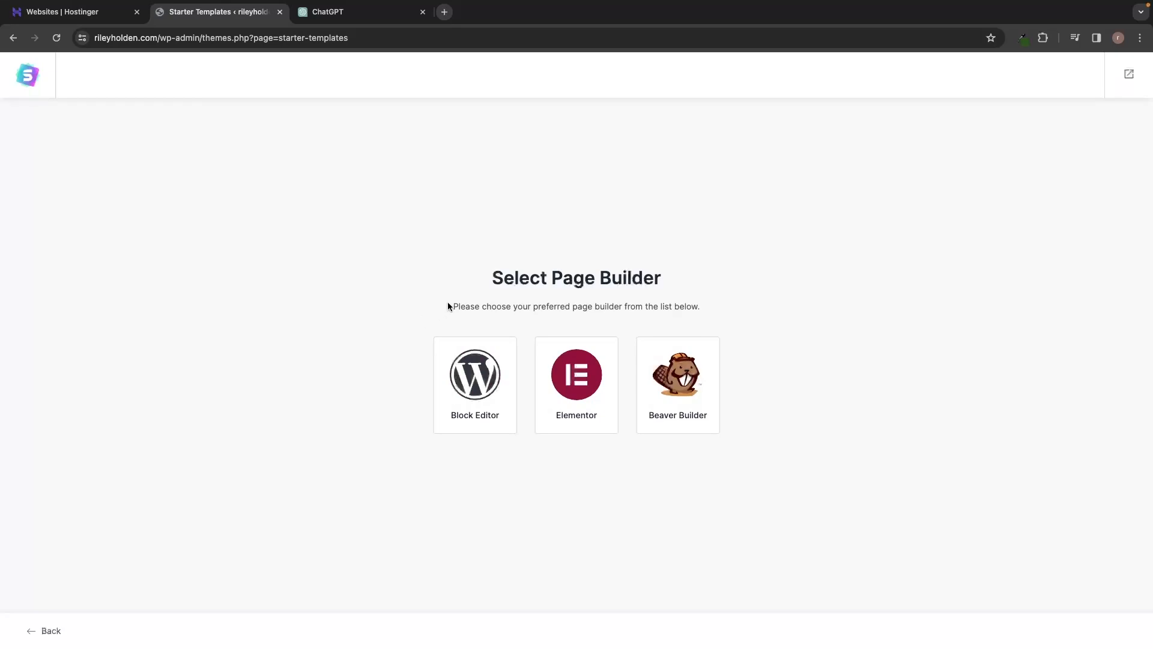
Step: Choose Elementor as the page builder for the starter templates
{"action": "left_click_drag", "start_coordinate": [478, 275], "coordinate": [668, 271]}
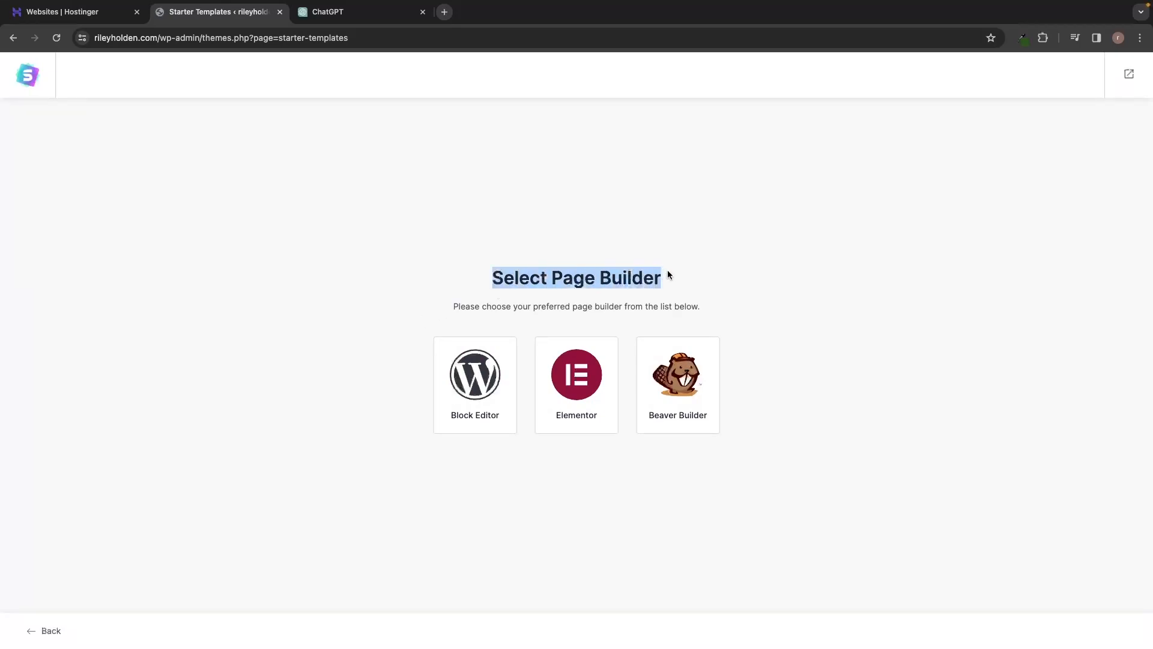
{"action": "left_click", "coordinate": [711, 273]}
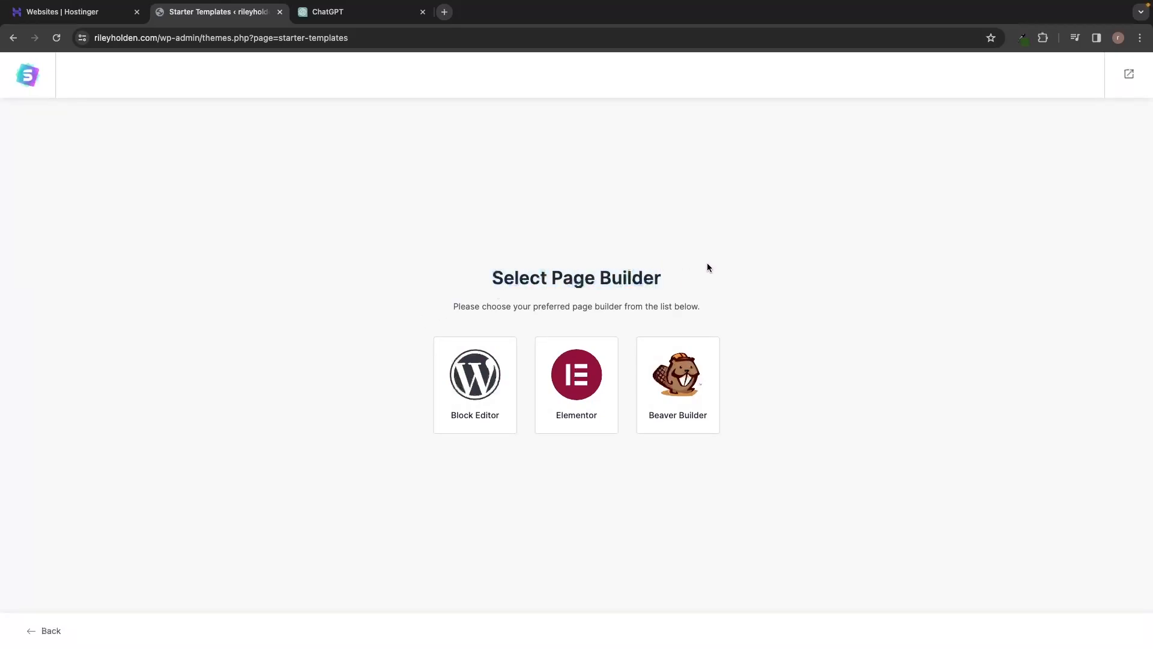
{"action": "left_click", "coordinate": [582, 385]}
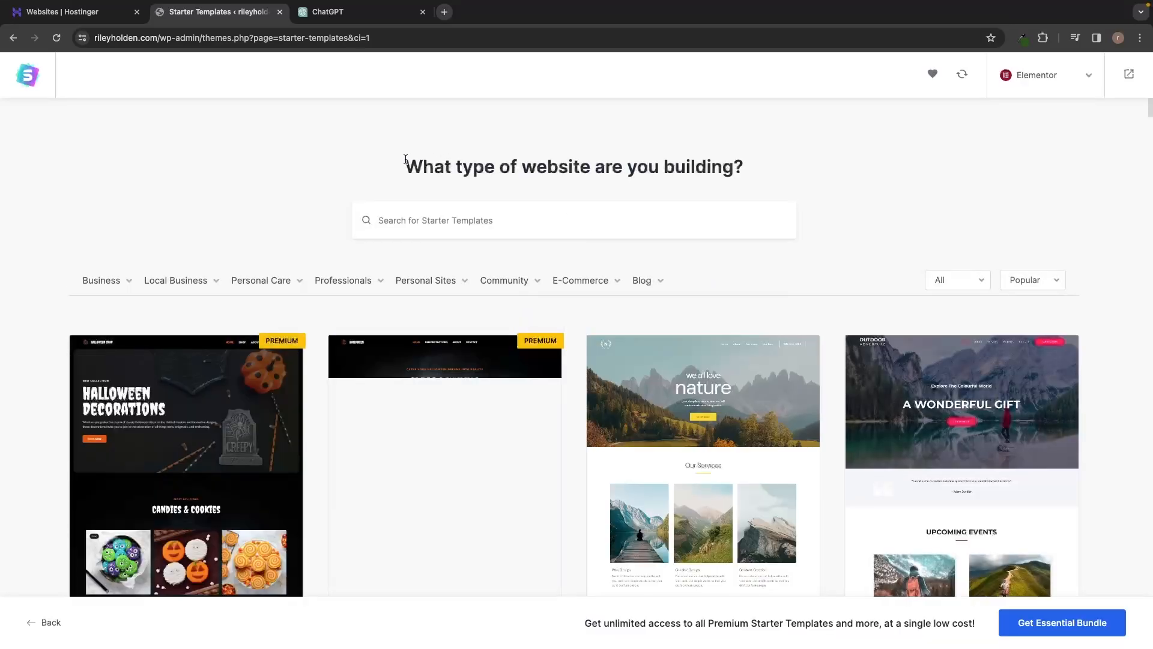
Step: Browse the gallery of Elementor starter templates, comparing the free designs with the ones marked Premium
{"action": "left_click_drag", "start_coordinate": [405, 166], "coordinate": [756, 167]}
{"action": "left_click", "coordinate": [784, 171]}
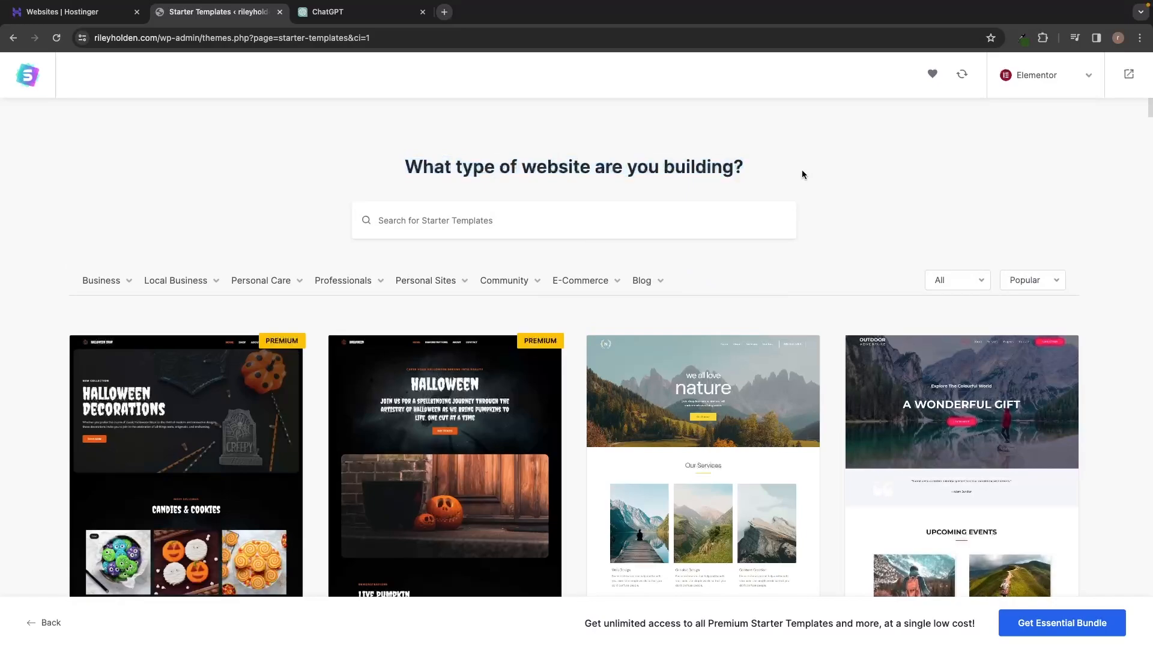
{"action": "scroll", "coordinate": [802, 173], "scroll_direction": "down", "scroll_amount": 1}
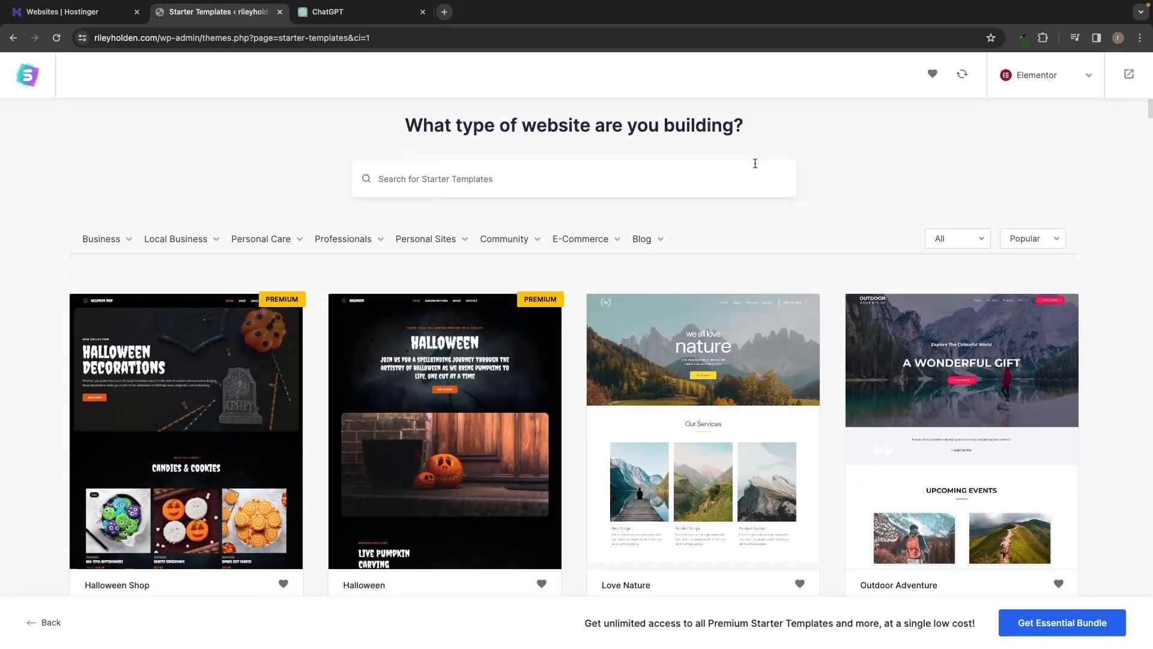
{"action": "scroll", "coordinate": [708, 265], "scroll_direction": "down", "scroll_amount": 3}
{"action": "scroll", "coordinate": [699, 180], "scroll_direction": "down", "scroll_amount": 7}
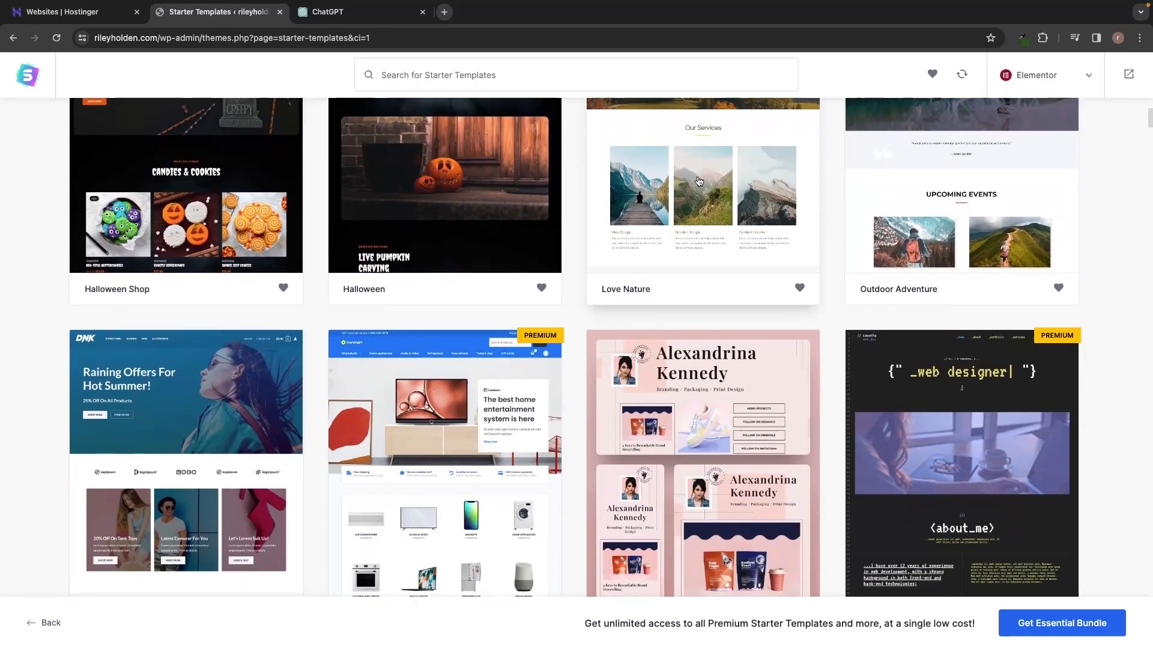
{"action": "scroll", "coordinate": [699, 181], "scroll_direction": "down", "scroll_amount": 2}
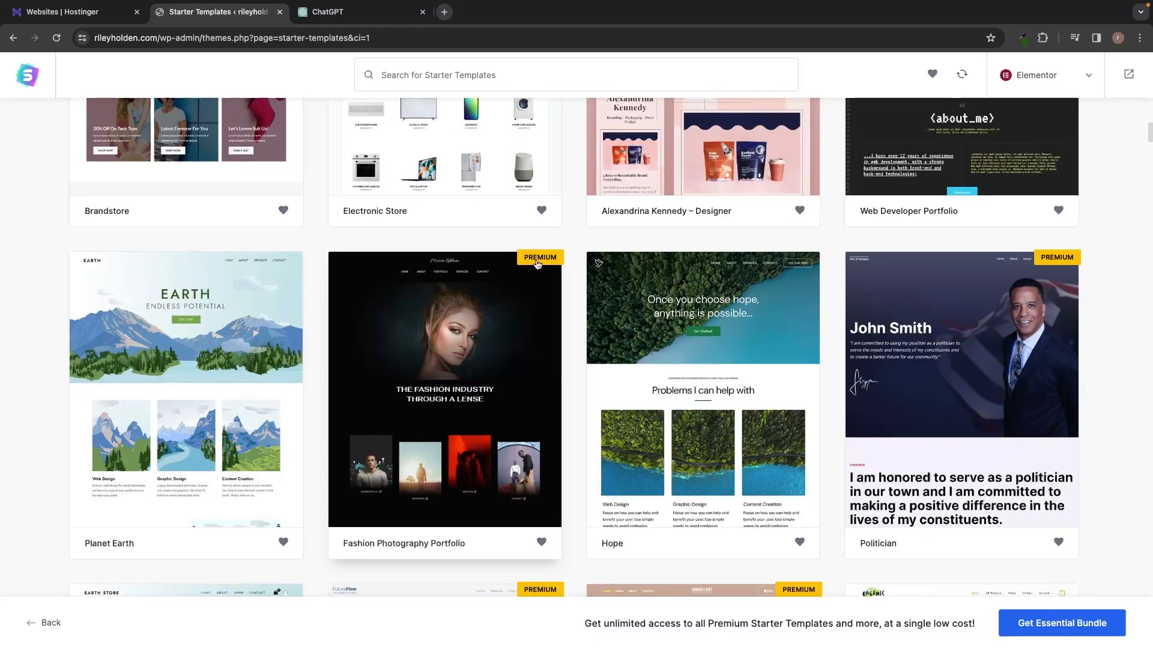
{"action": "scroll", "coordinate": [575, 245], "scroll_direction": "up", "scroll_amount": 12}
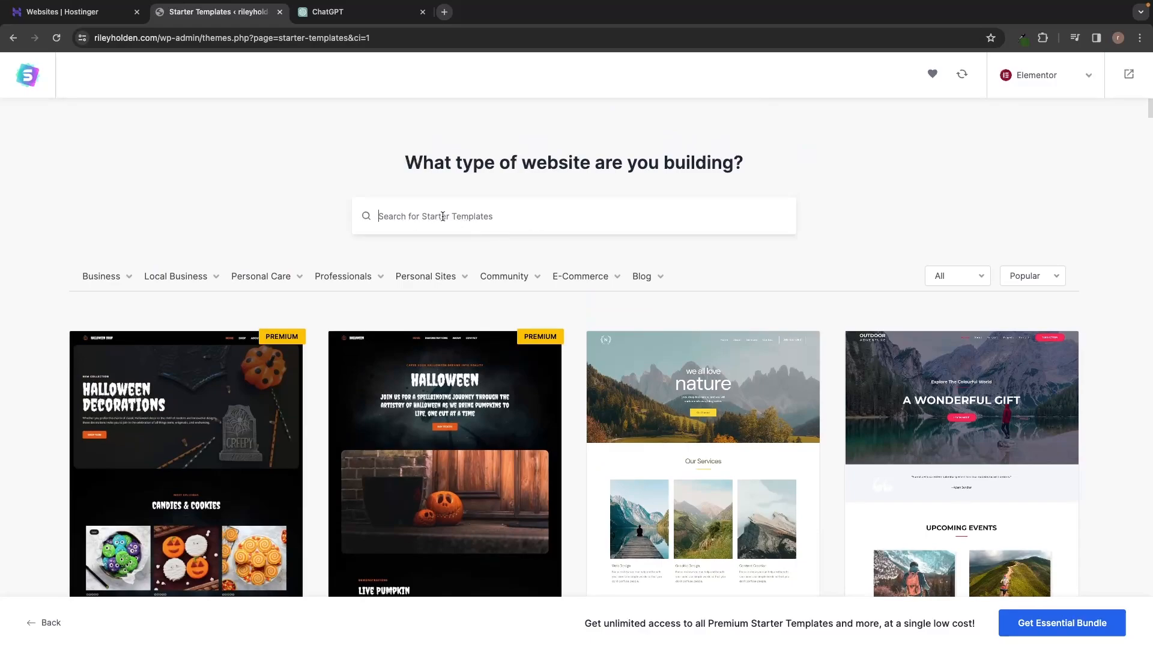
Step: Search the starter templates for "fitness" and look through the matching designs
{"action": "type", "text": "fin"}
{"action": "key", "text": "BackSpace"}
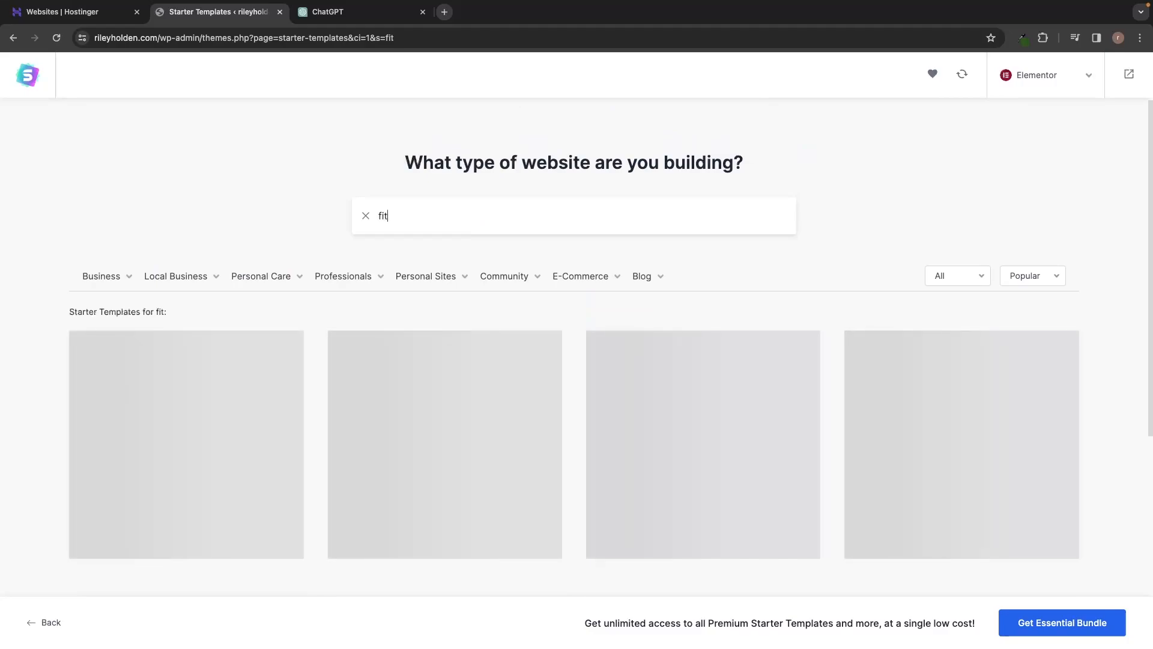
{"action": "type", "text": "tness"}
{"action": "scroll", "coordinate": [401, 227], "scroll_direction": "down", "scroll_amount": 2}
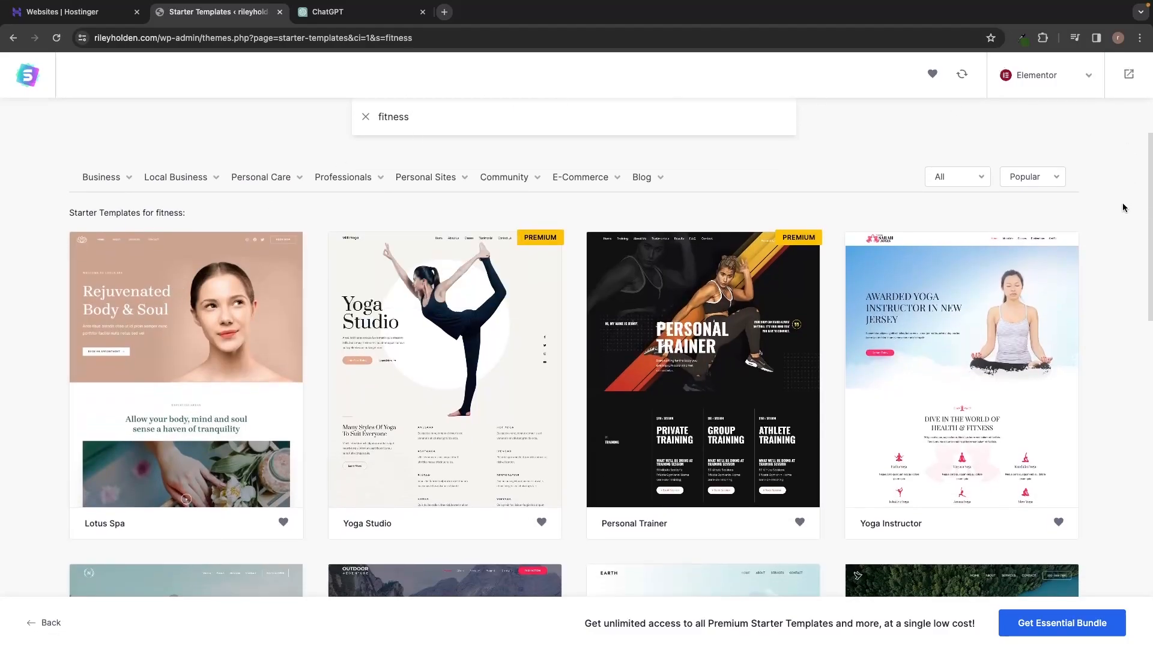
{"action": "scroll", "coordinate": [1096, 250], "scroll_direction": "down", "scroll_amount": 5}
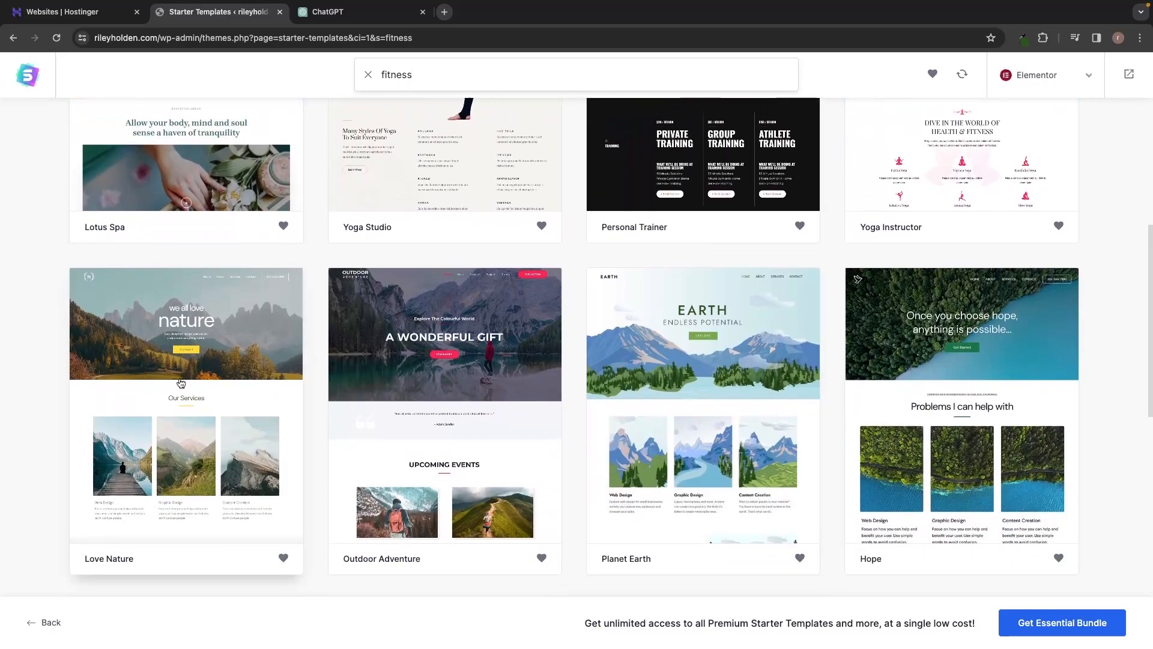
Step: Search the starter templates for "building" instead and select the Outdoor Adventure template from the list
{"action": "key", "text": "ctrl+a"}
{"action": "key", "text": "BackSpace"}
{"action": "type", "text": "building"}
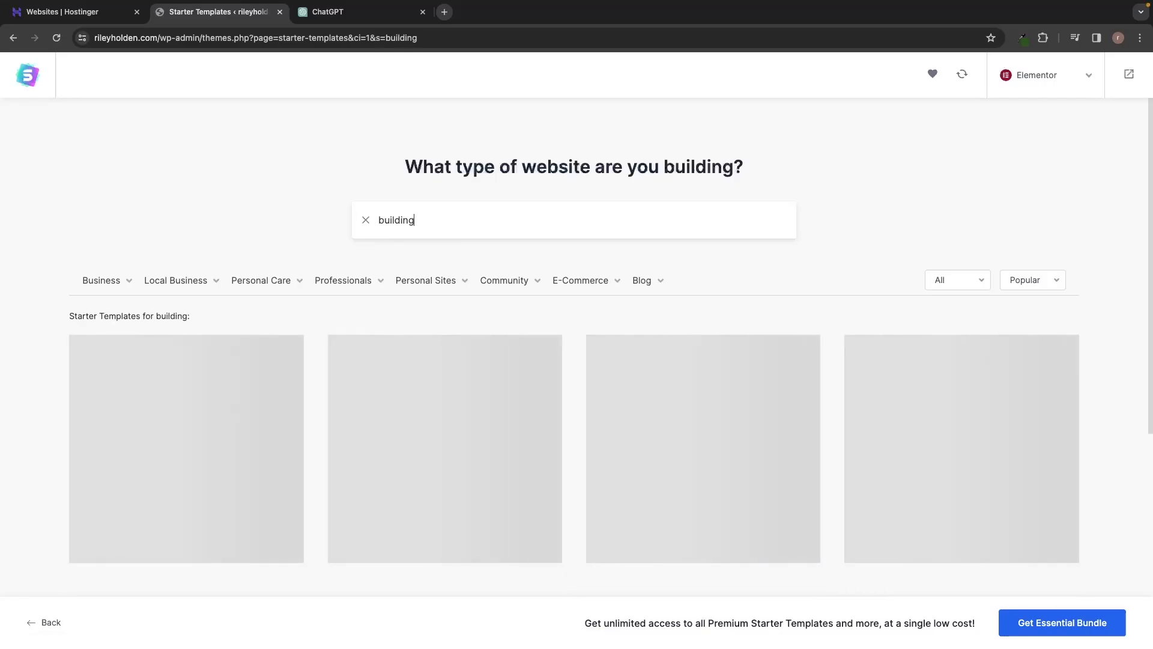
{"action": "scroll", "coordinate": [430, 204], "scroll_direction": "down", "scroll_amount": 3}
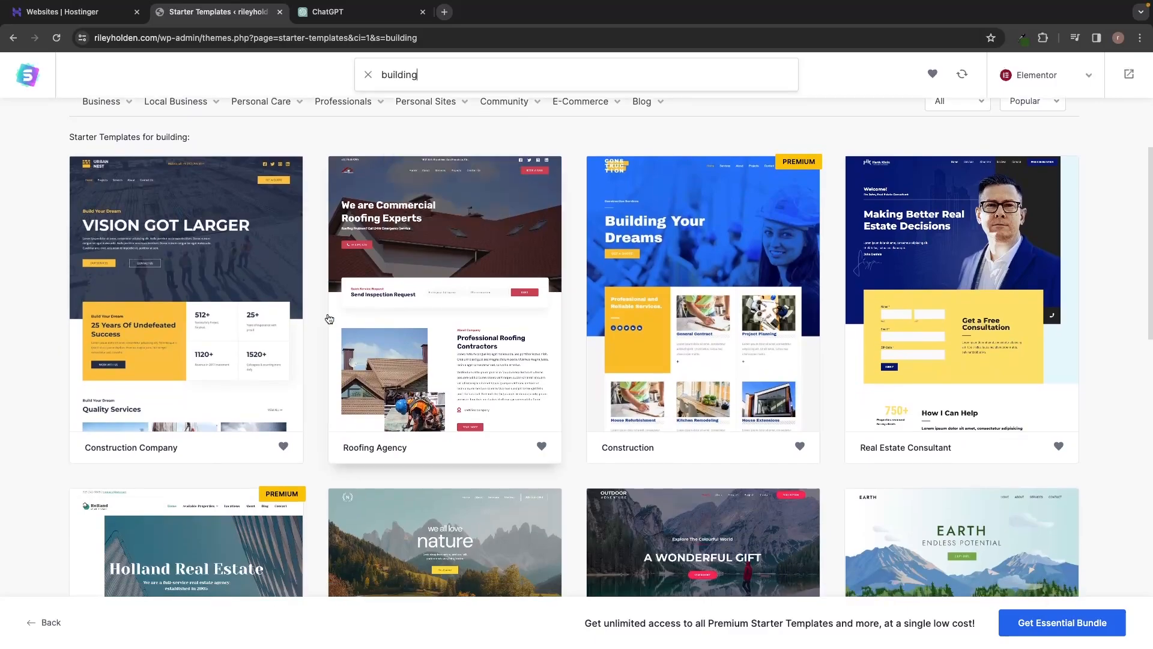
{"action": "scroll", "coordinate": [347, 303], "scroll_direction": "down", "scroll_amount": 1}
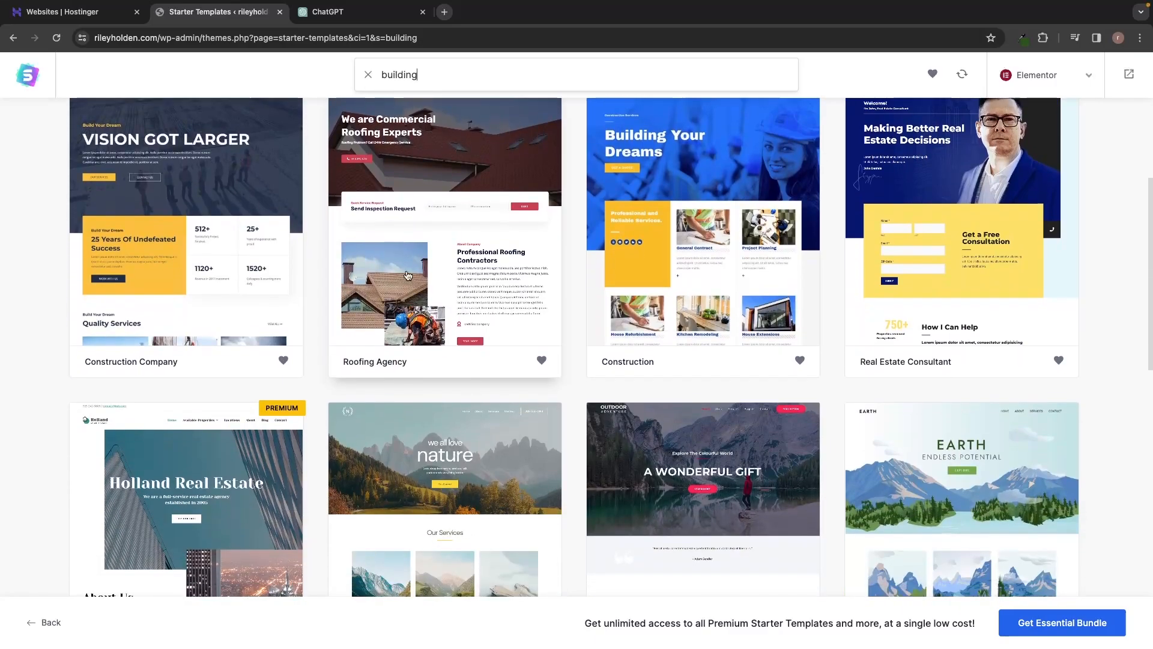
{"action": "scroll", "coordinate": [697, 378], "scroll_direction": "down", "scroll_amount": 3}
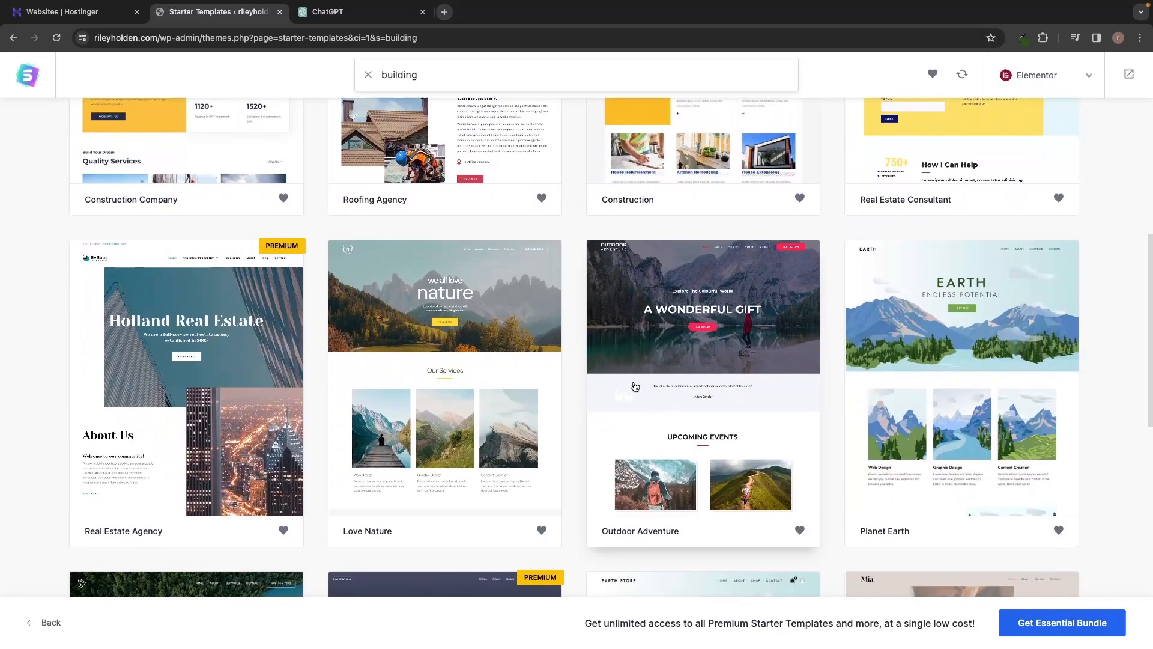
{"action": "left_click", "coordinate": [688, 360]}
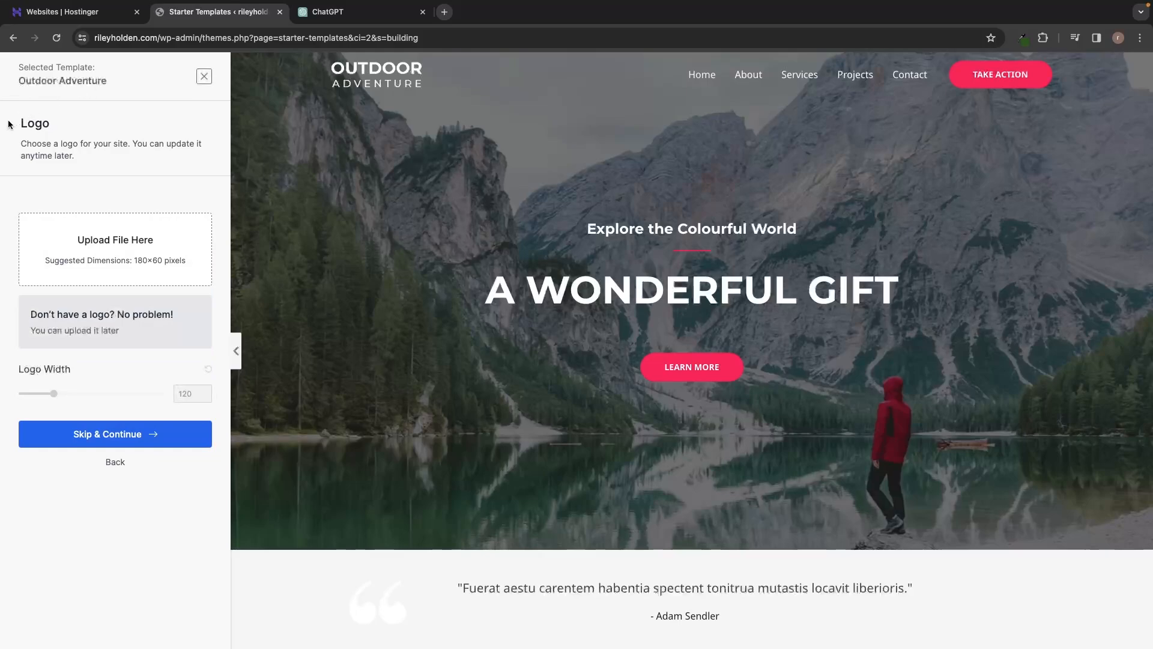
Step: Skip the logo upload for the Outdoor Adventure template and continue to its colors and fonts
{"action": "left_click_drag", "start_coordinate": [21, 123], "coordinate": [52, 124]}
{"action": "left_click", "coordinate": [68, 124]}
{"action": "left_click", "coordinate": [146, 435]}
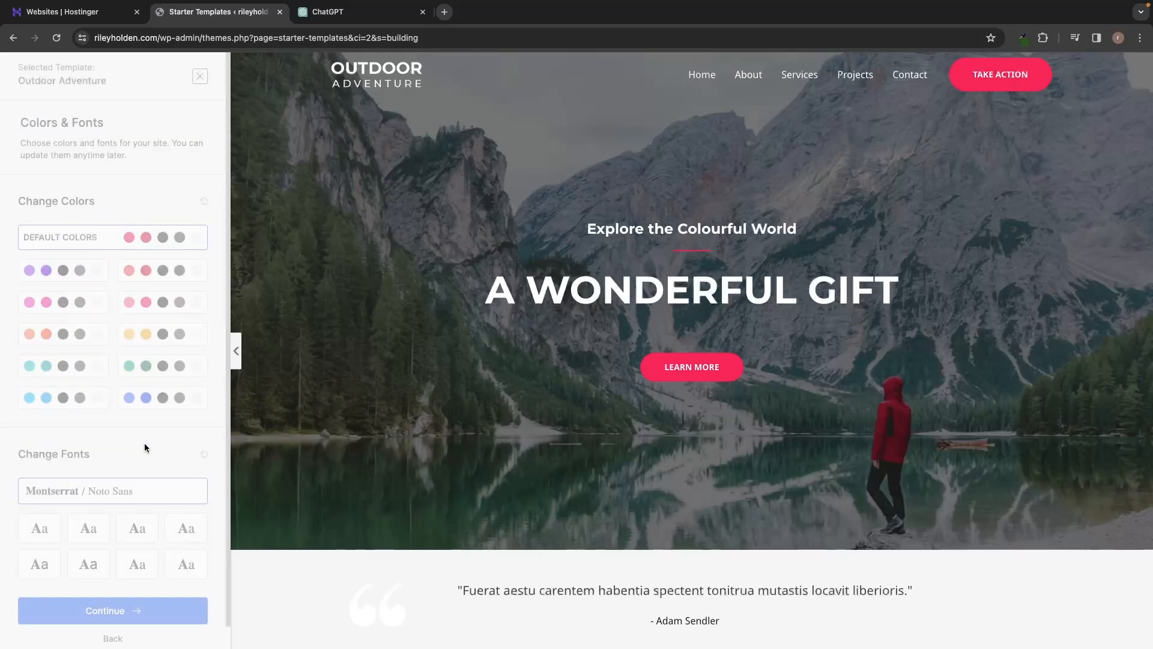
Step: Try several alternative color palettes on the template preview, including pink and orange, and return to the default colors
{"action": "left_click_drag", "start_coordinate": [20, 123], "coordinate": [110, 126]}
{"action": "left_click", "coordinate": [118, 127]}
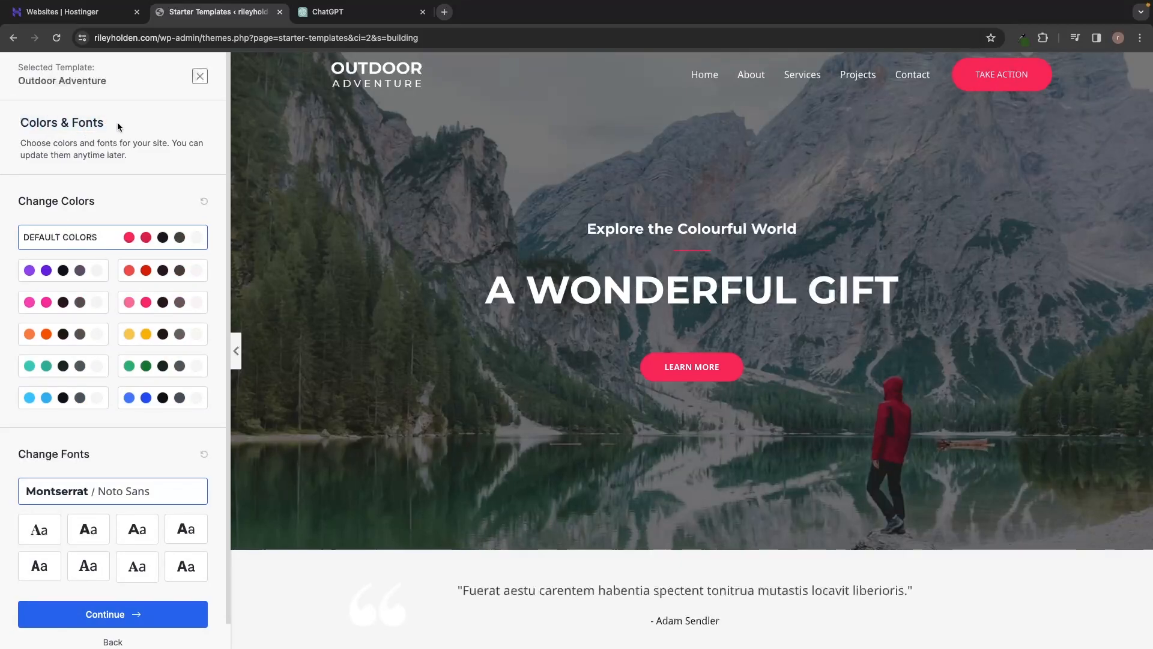
{"action": "left_click", "coordinate": [63, 270]}
{"action": "left_click", "coordinate": [130, 271]}
{"action": "left_click", "coordinate": [67, 303]}
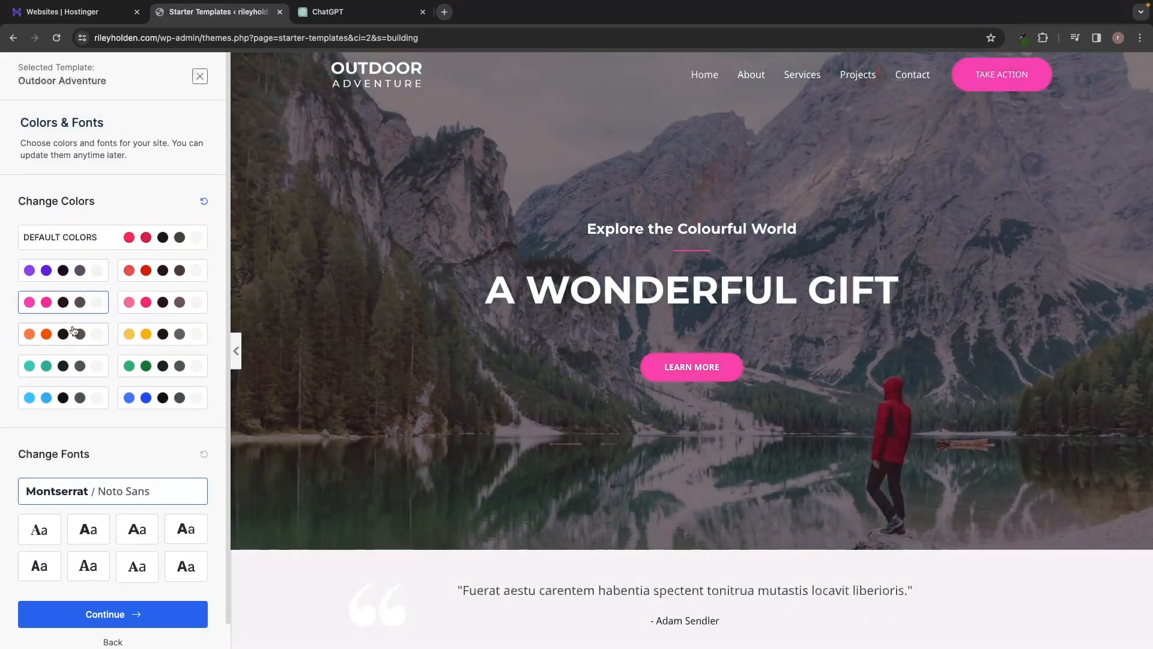
{"action": "left_click", "coordinate": [126, 302]}
{"action": "left_click", "coordinate": [99, 335]}
{"action": "left_click", "coordinate": [121, 247]}
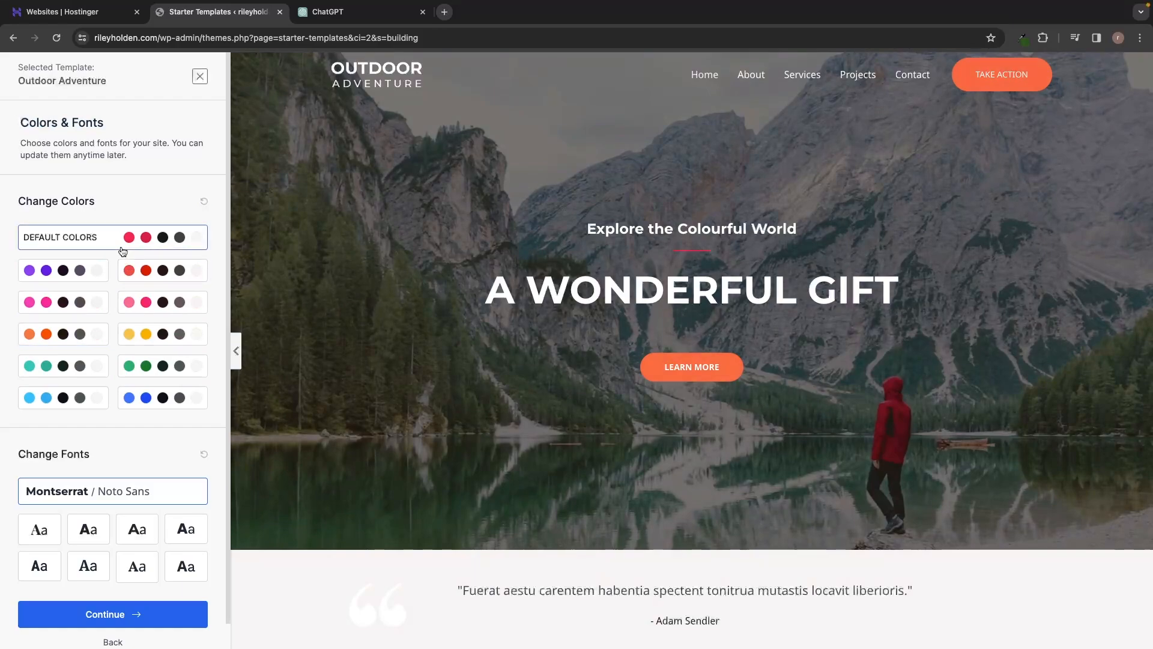
Step: Continue with the default colors and fonts, turn off Share Non-Sensitive Data, and submit the form to build the website
{"action": "scroll", "coordinate": [123, 251], "scroll_direction": "down", "scroll_amount": 1}
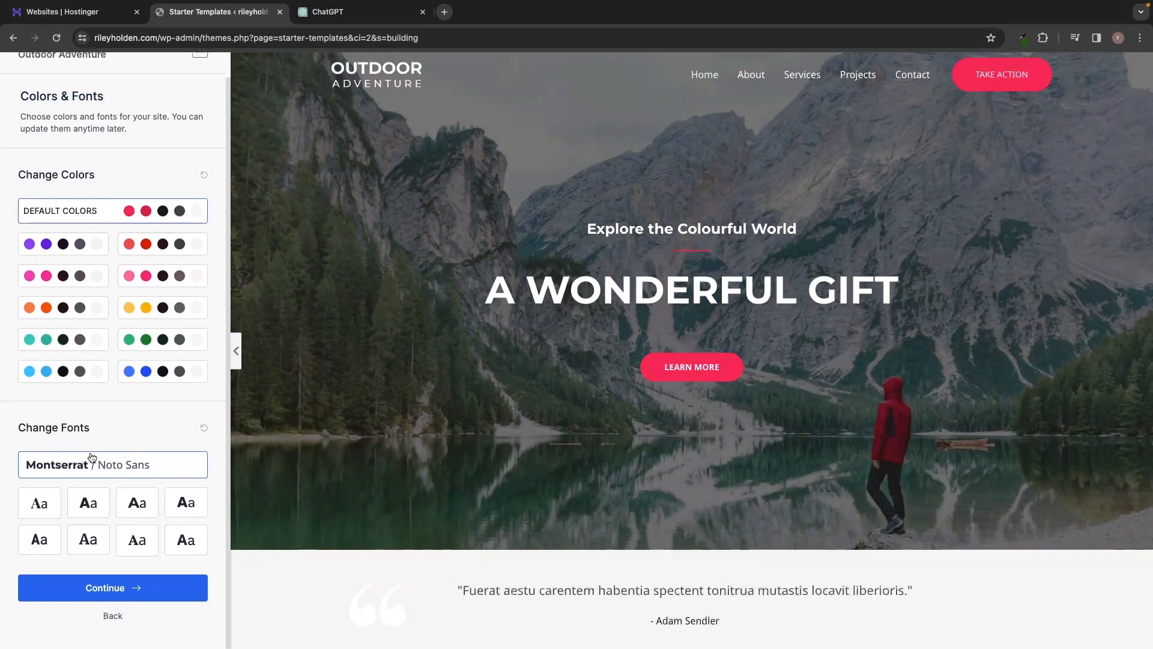
{"action": "left_click", "coordinate": [133, 588]}
{"action": "left_click", "coordinate": [423, 478]}
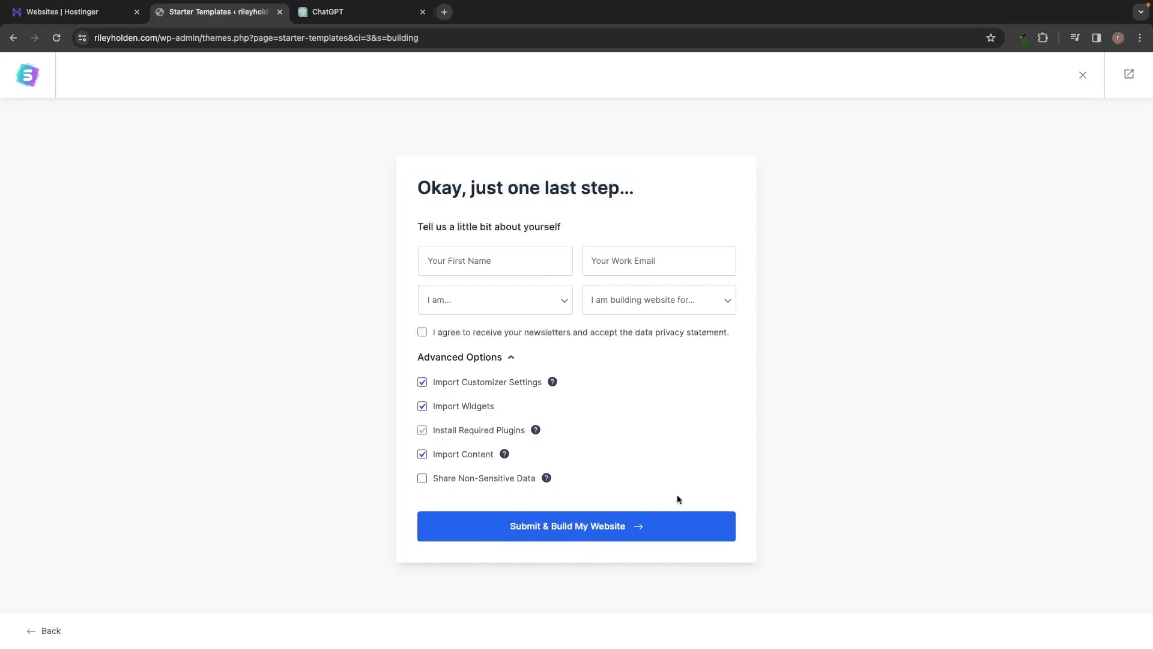
{"action": "left_click", "coordinate": [679, 517]}
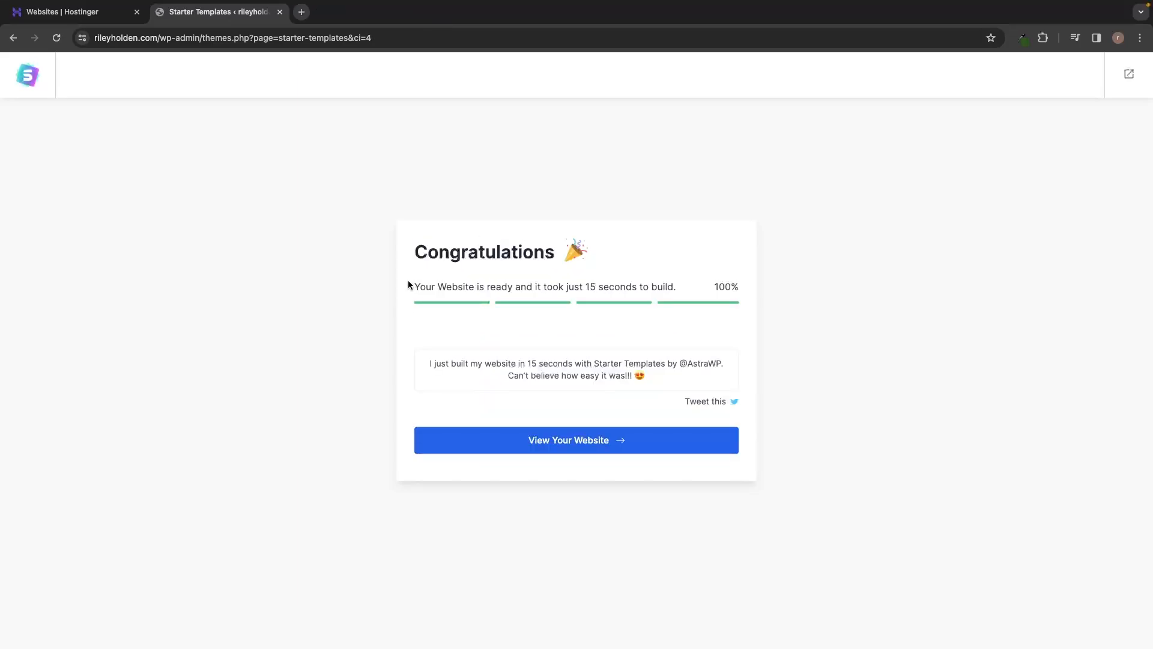
{"action": "left_click_drag", "start_coordinate": [408, 283], "coordinate": [585, 259]}
Step: Open the newly built website and look through the sections of its home page
{"action": "left_click", "coordinate": [581, 446]}
{"action": "scroll", "coordinate": [691, 229], "scroll_direction": "down", "scroll_amount": 5}
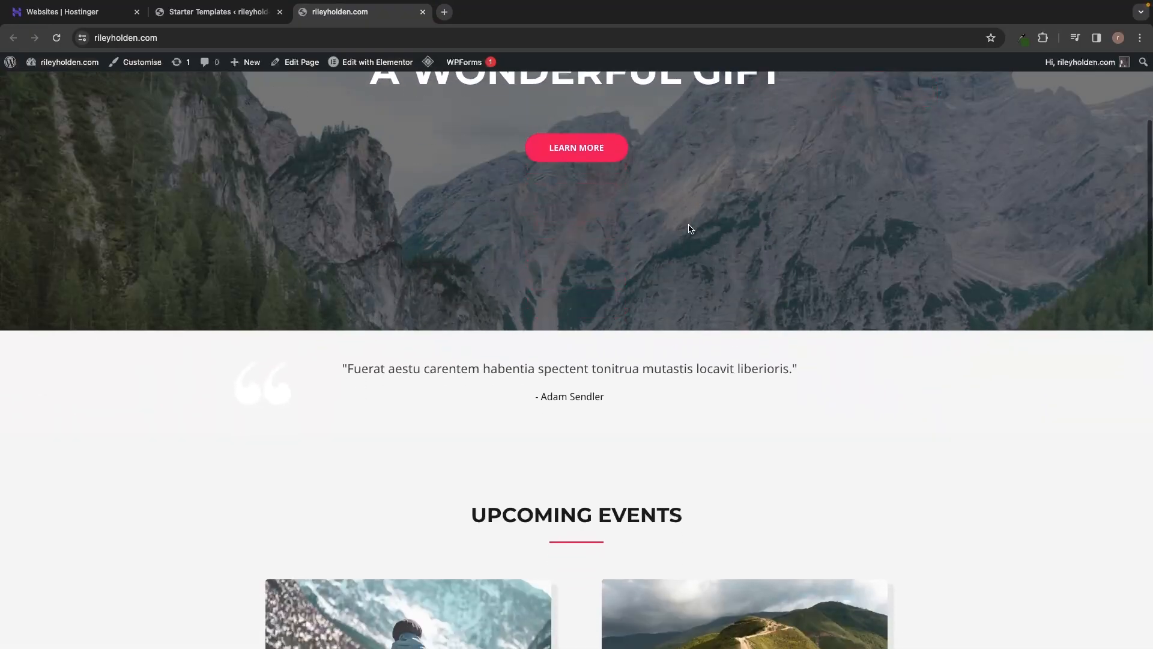
{"action": "scroll", "coordinate": [690, 229], "scroll_direction": "down", "scroll_amount": 8}
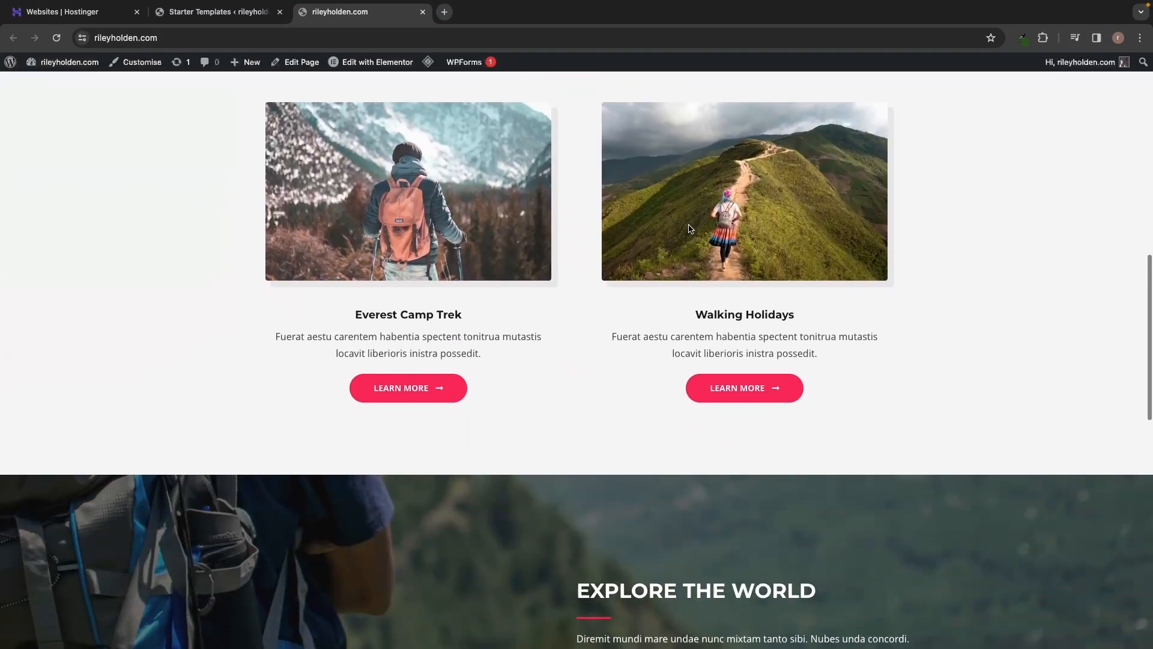
{"action": "scroll", "coordinate": [690, 229], "scroll_direction": "up", "scroll_amount": 15}
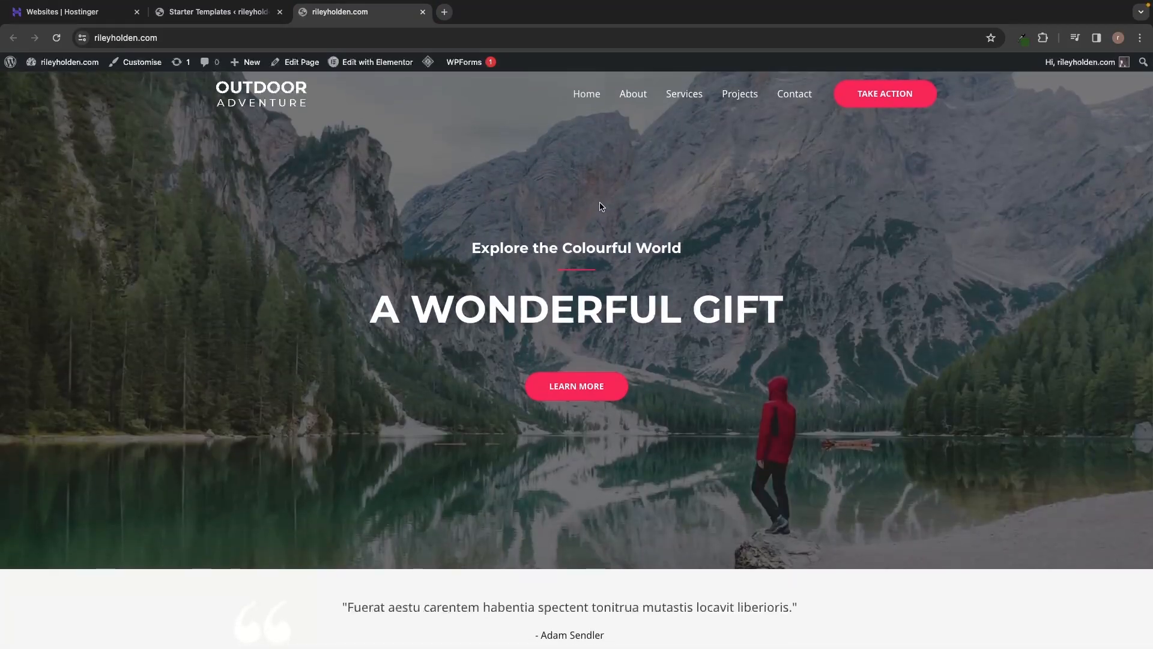
Step: Open the website's home page for editing with Elementor
{"action": "mouse_move", "coordinate": [374, 65]}
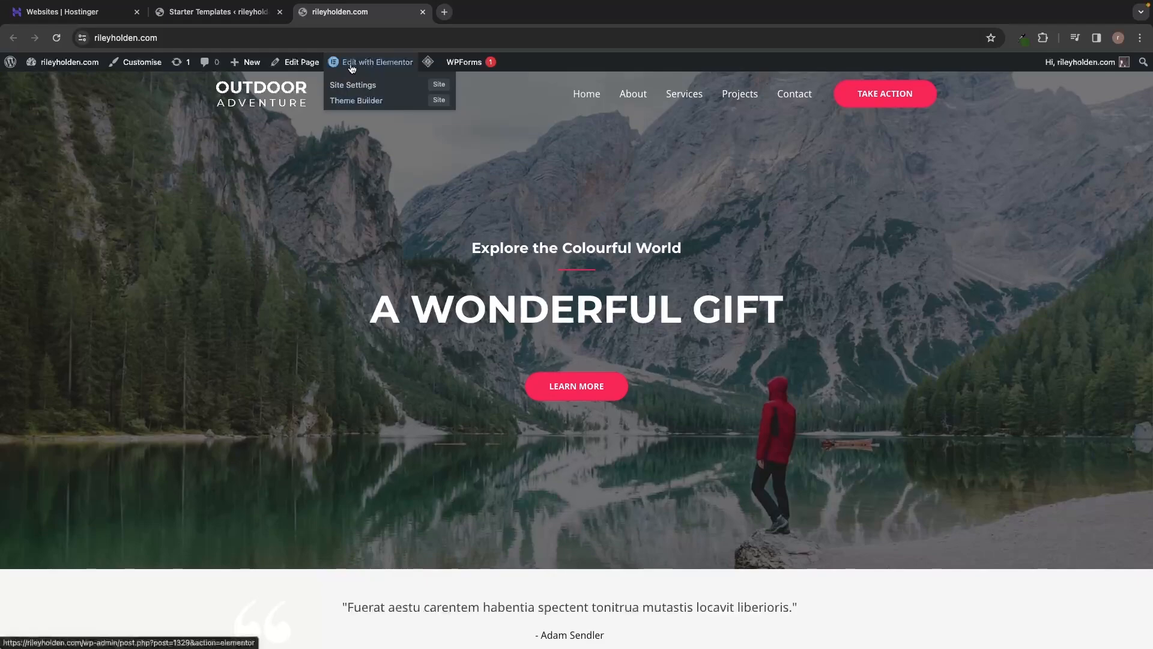
{"action": "left_click", "coordinate": [353, 67]}
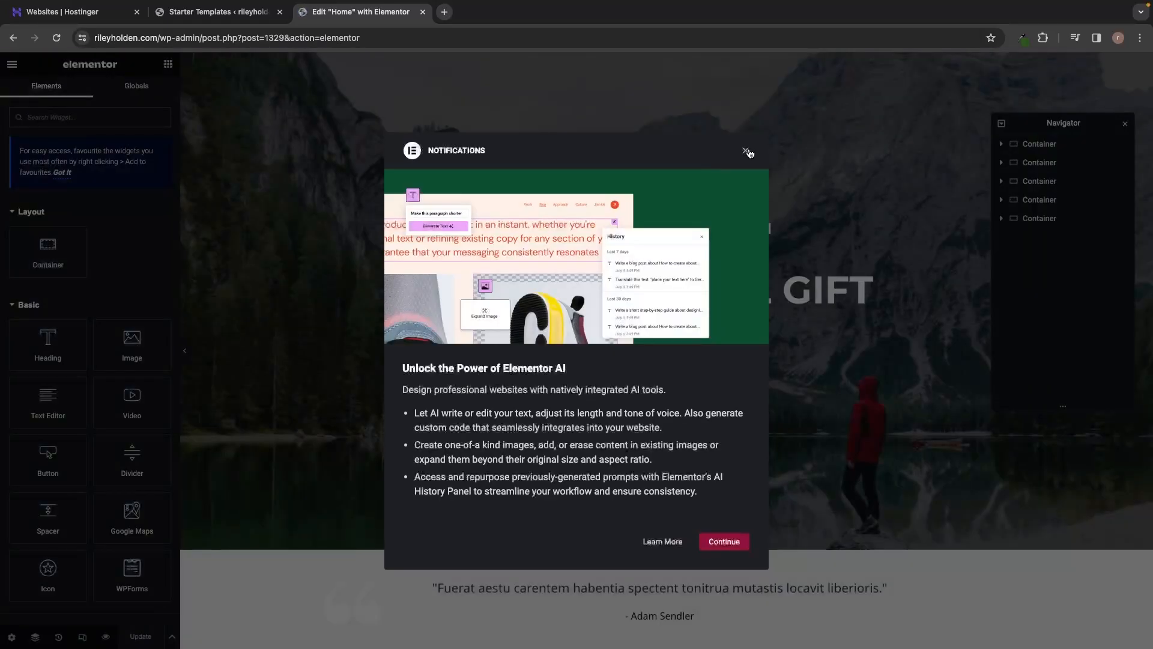
{"action": "left_click", "coordinate": [746, 151]}
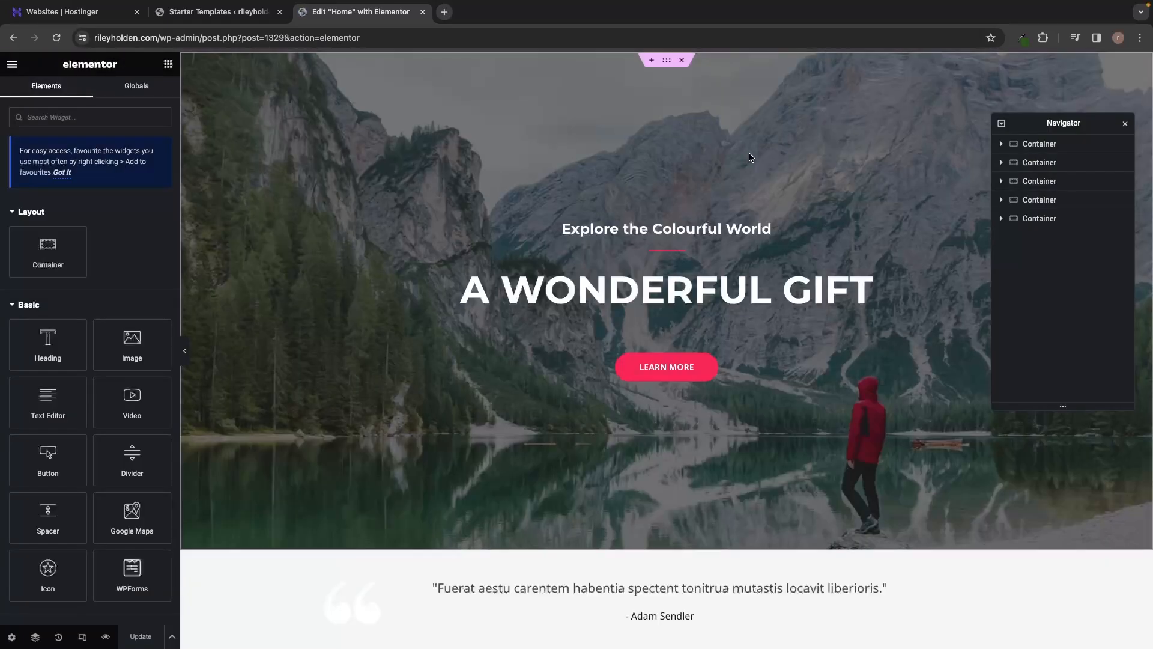
Step: Clear the text of the main "A Wonderful Gift" heading on the home page
{"action": "triple_click", "coordinate": [671, 290]}
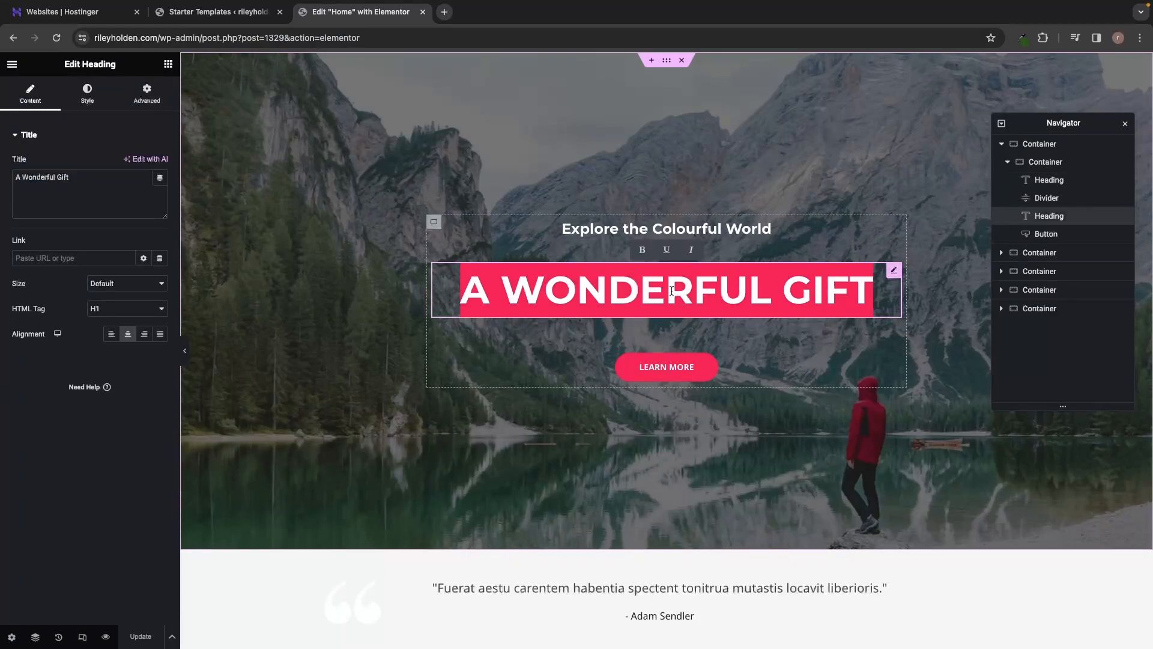
{"action": "key", "text": "BackSpace"}
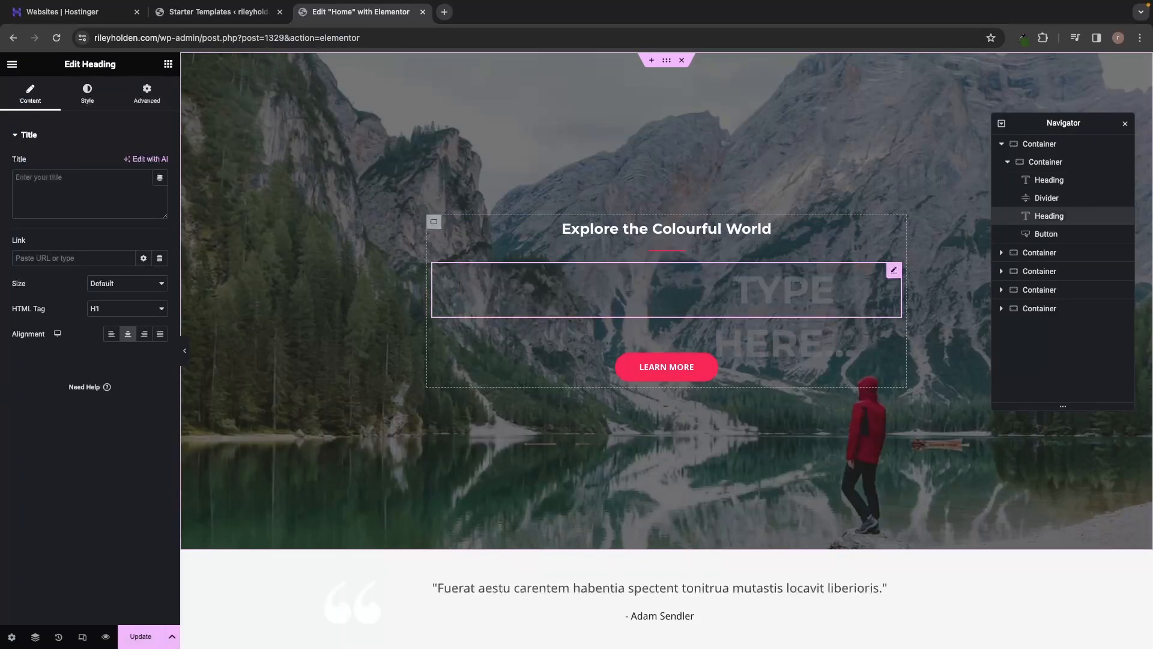